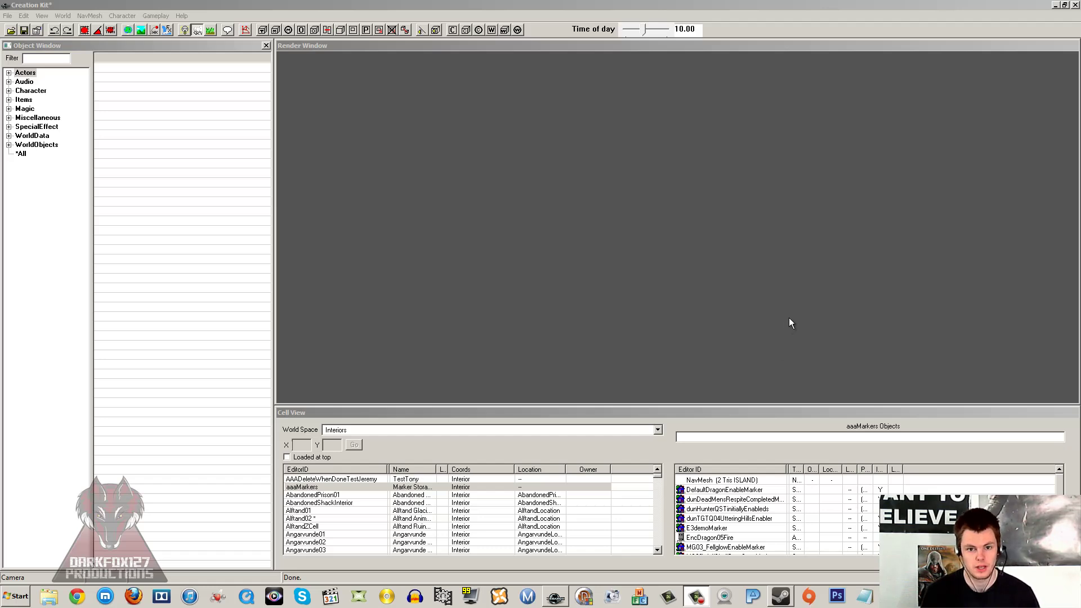
Browse the interior cells, selecting AbandonedShackInterior, AbandonedPrison01 and Alftand02 to list their objects.
click(740, 280)
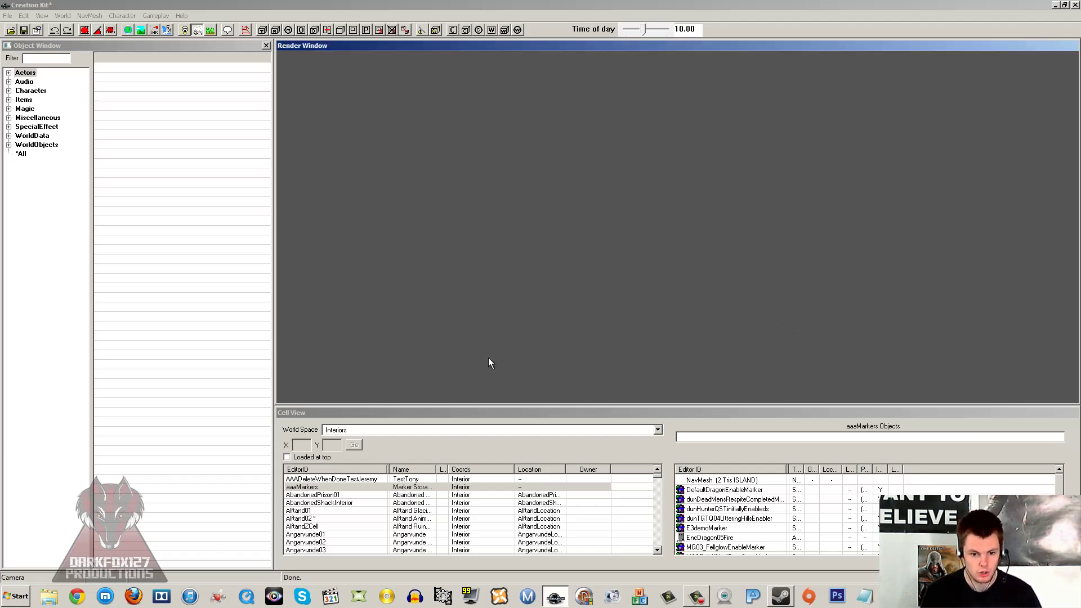
click(400, 410)
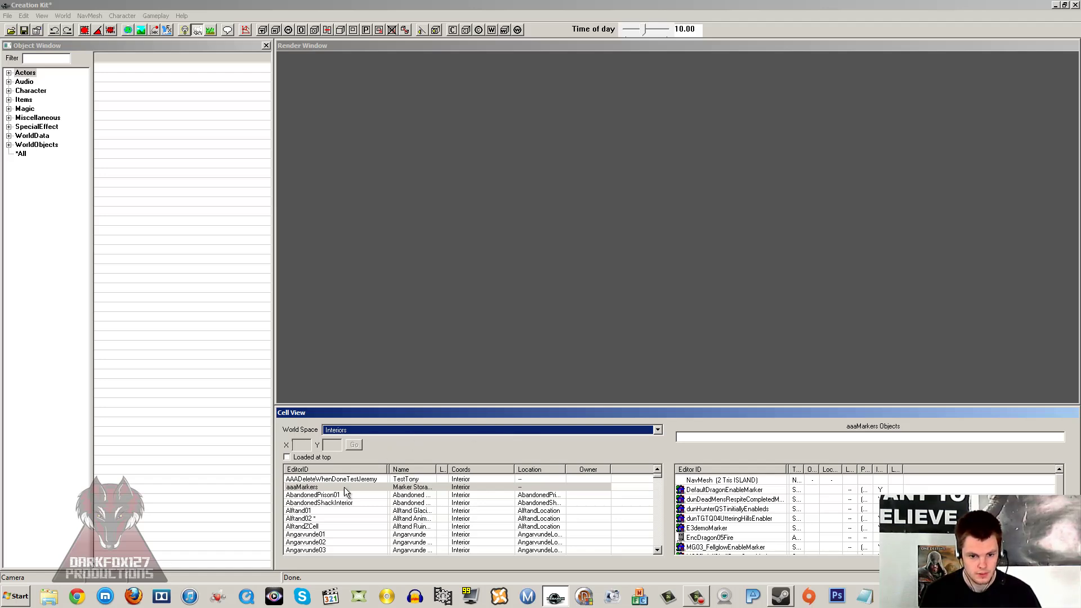
click(320, 502)
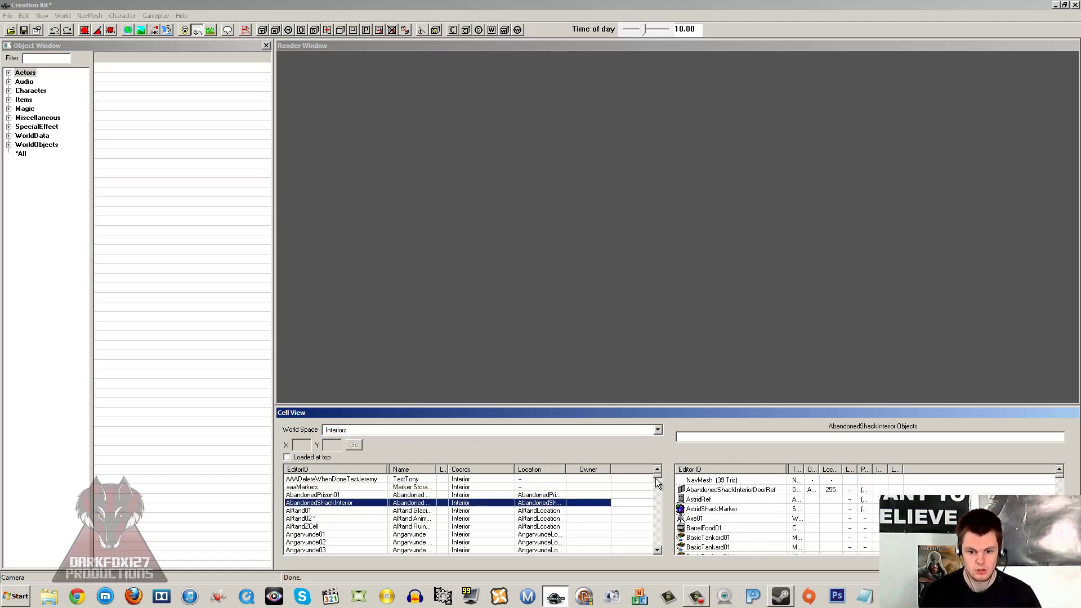
mouse_move(657, 478)
mouse_down()
mouse_move(657, 543)
mouse_move(657, 479)
mouse_up()
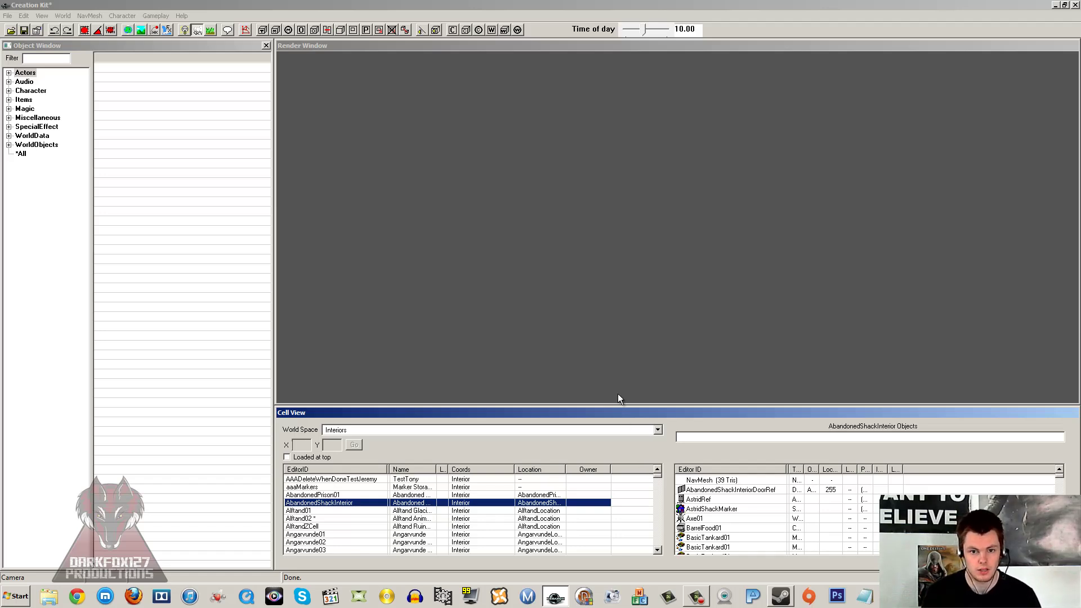
click(630, 313)
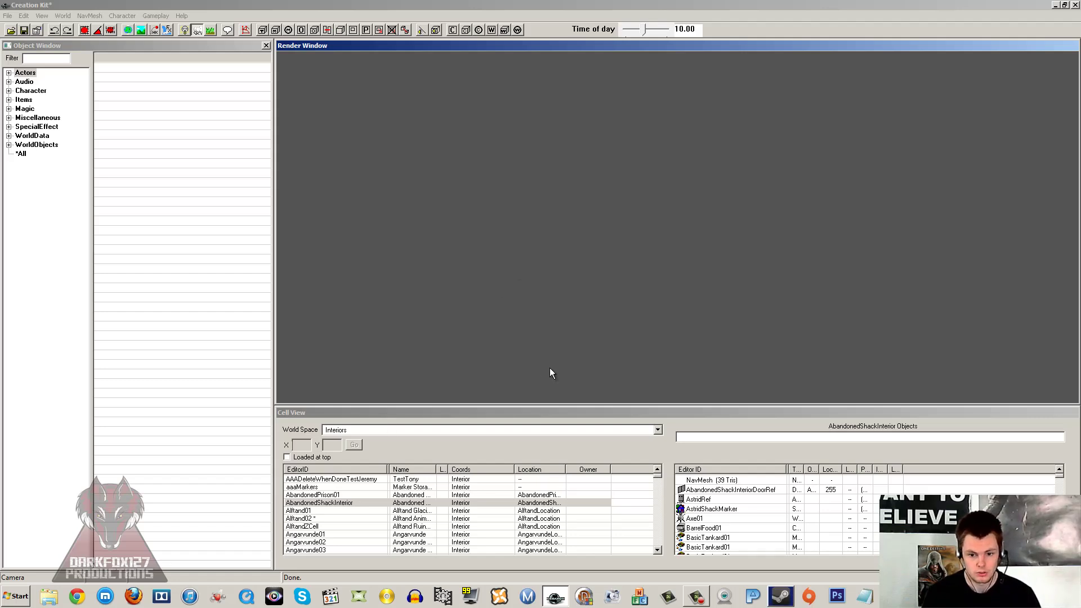
click(338, 495)
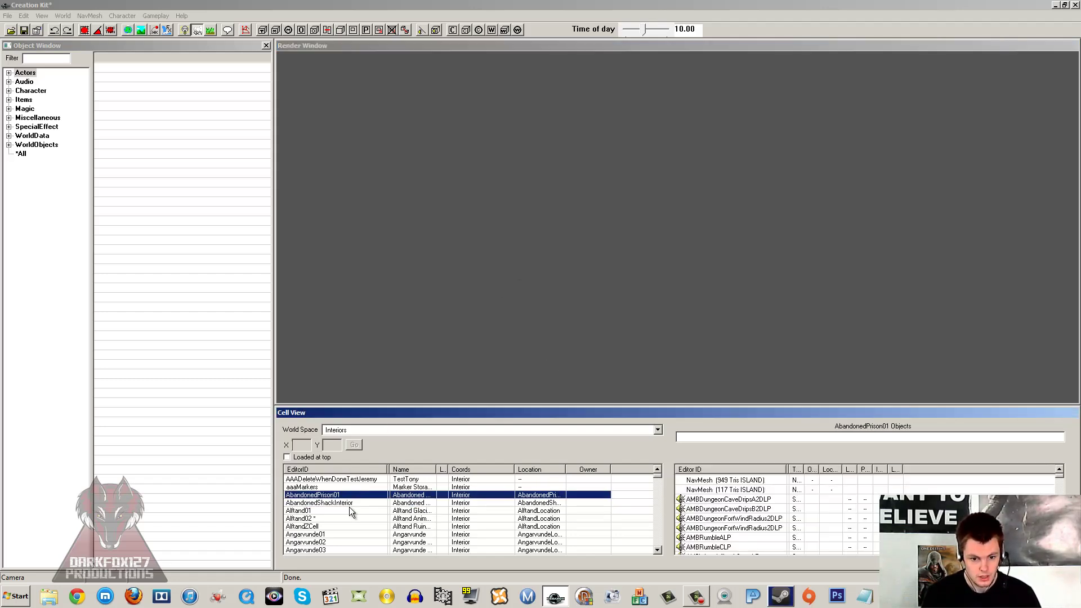
click(314, 518)
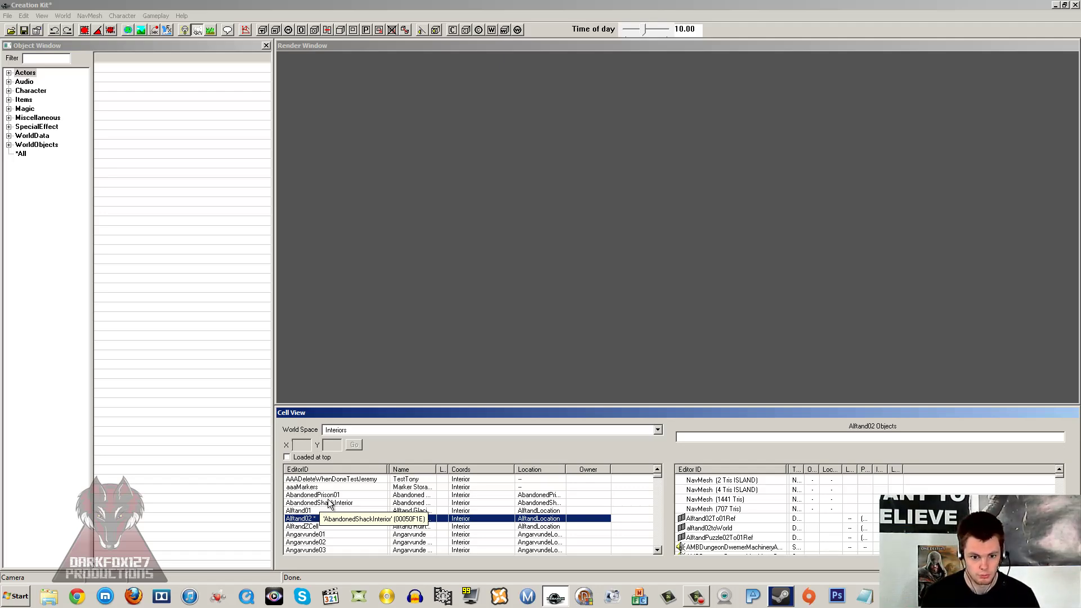
Open the AbandonedShackInterior cell for editing and review its common data, lighting, interior data and directional ambient lighting settings.
right_click(330, 503)
click(352, 515)
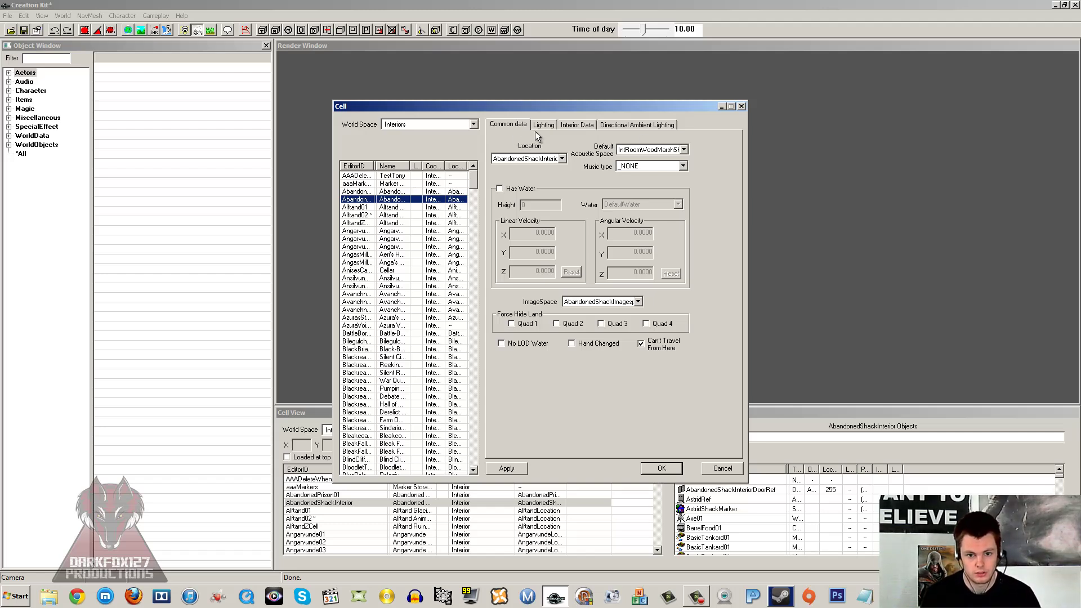
drag(558, 107, 715, 115)
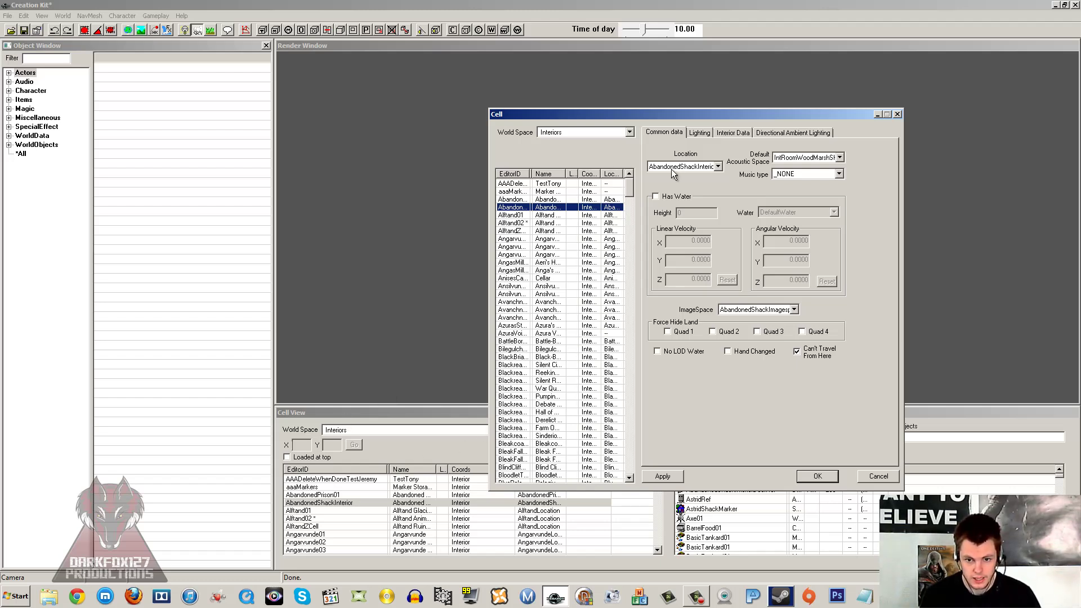
click(701, 133)
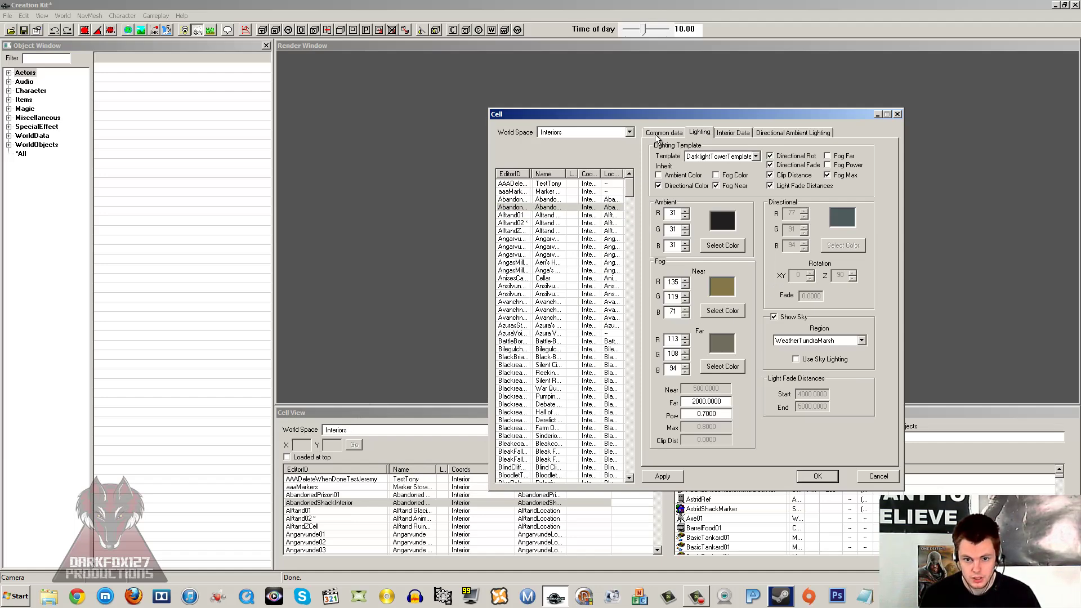
click(660, 133)
click(733, 133)
click(788, 133)
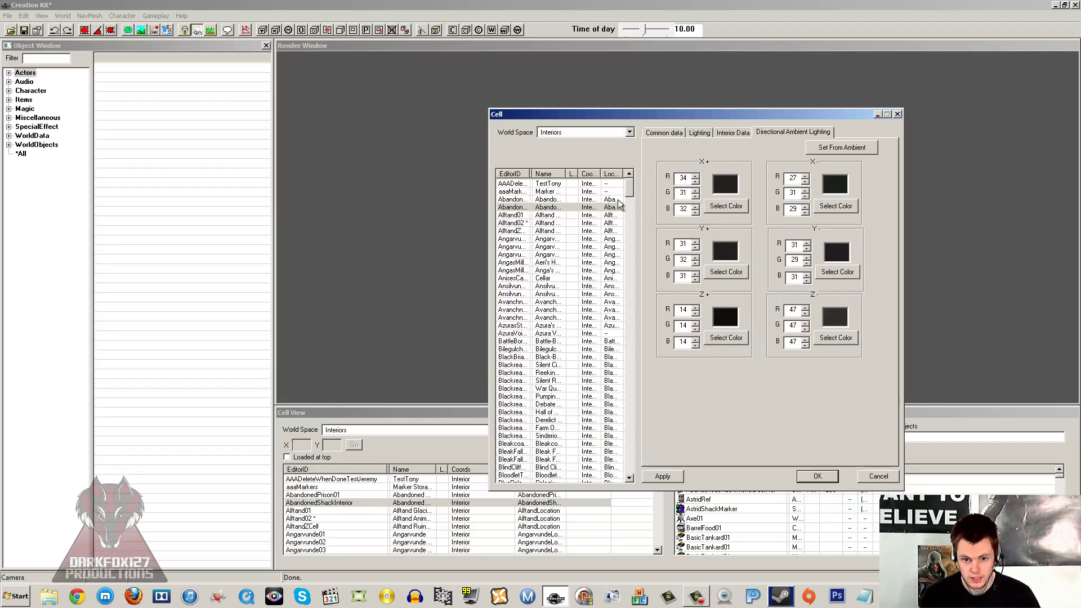
Inspect the directional ambient lighting of the Warehouse cells, including Warehouse Prefabs, and close the cell settings.
drag(629, 189, 633, 435)
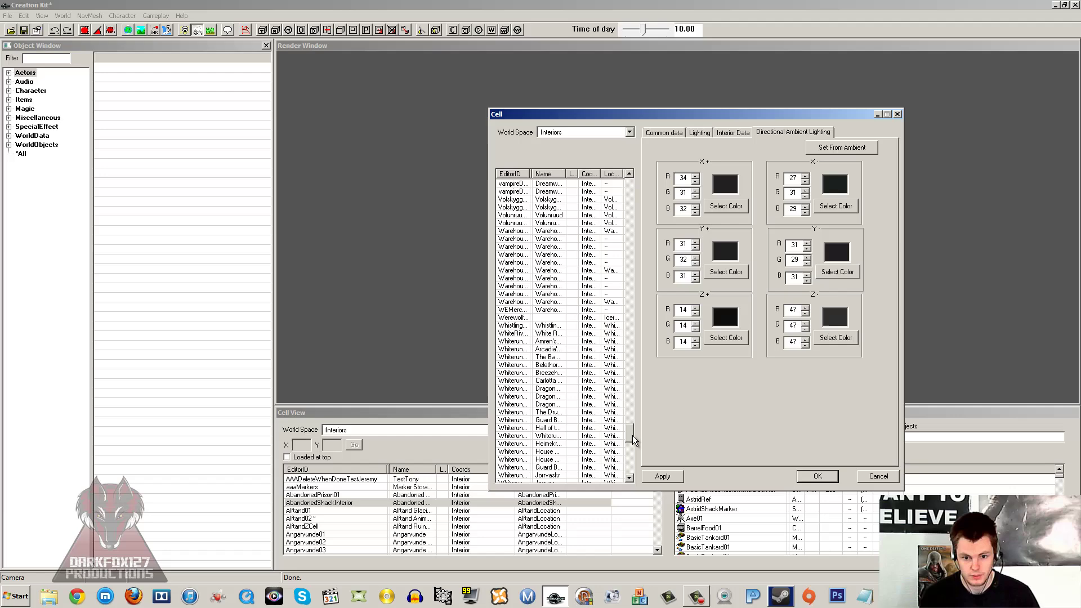
click(546, 349)
click(548, 248)
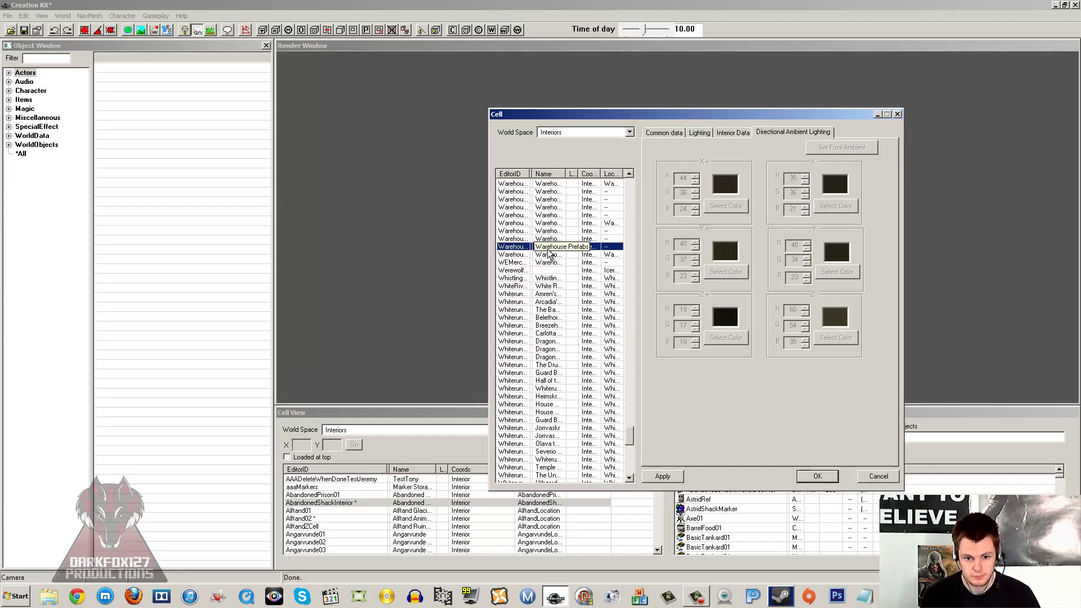
click(550, 207)
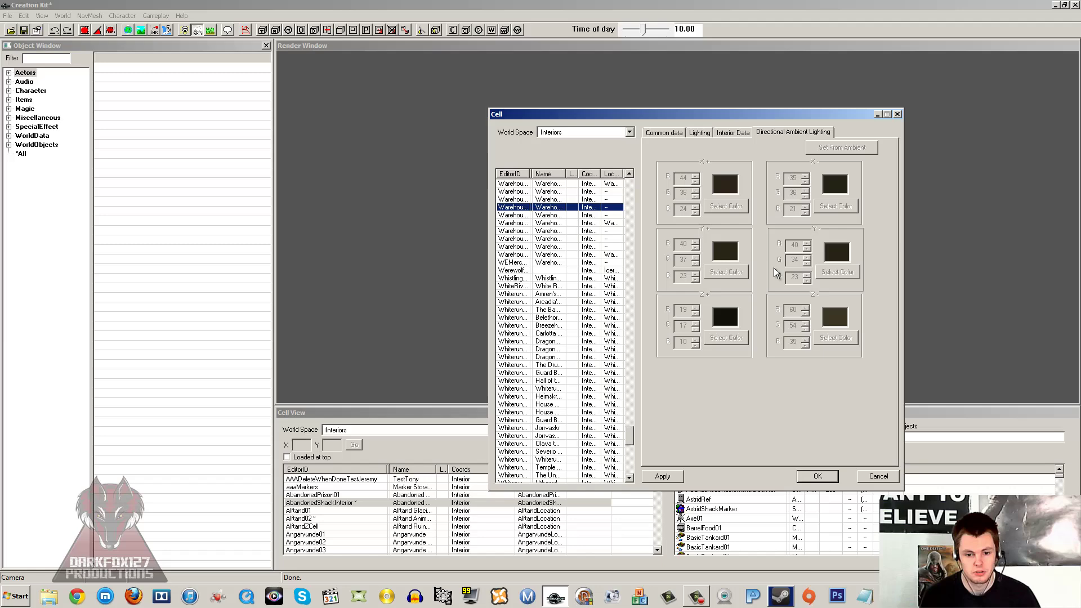
drag(629, 431, 647, 175)
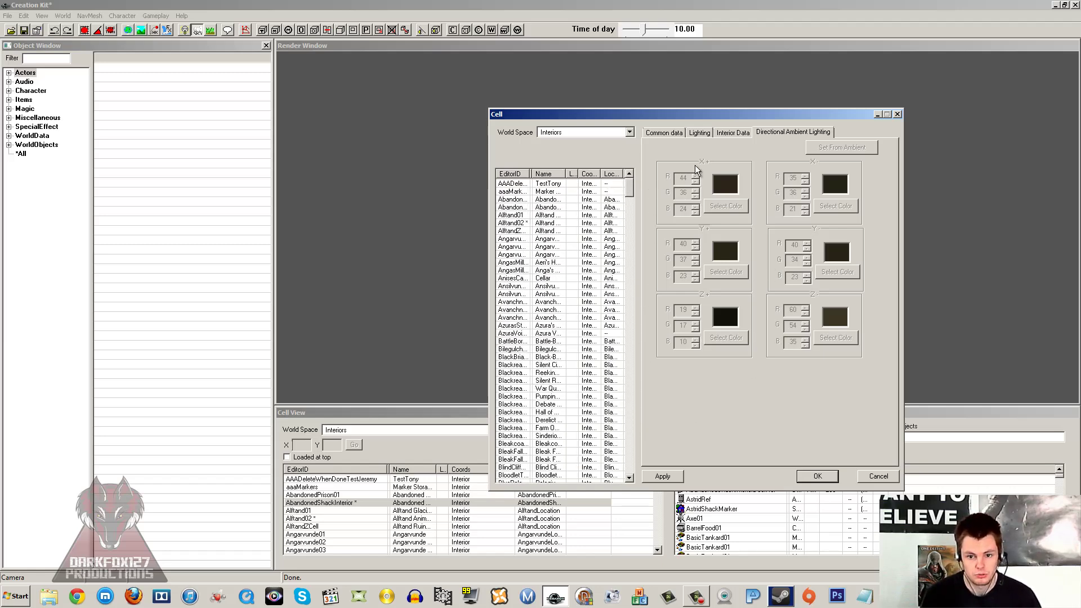
drag(738, 113, 902, 25)
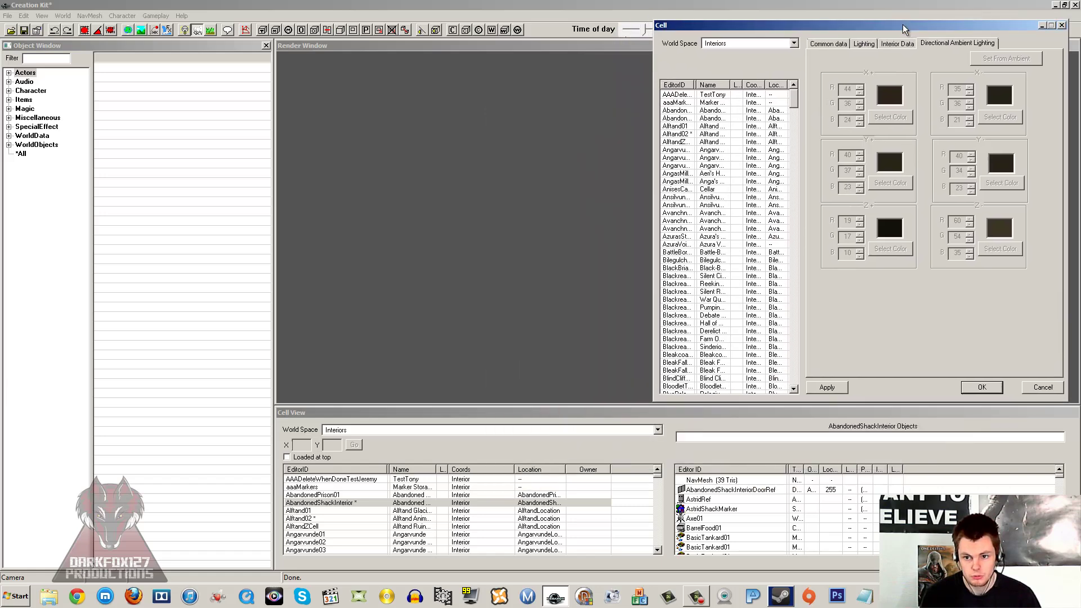
click(1060, 27)
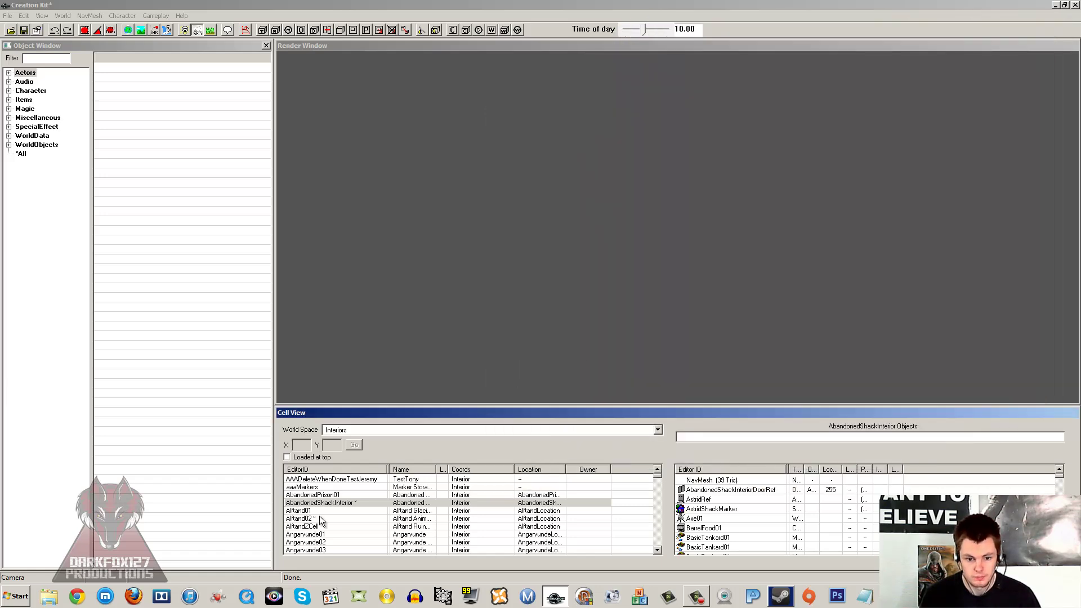
click(313, 519)
click(318, 488)
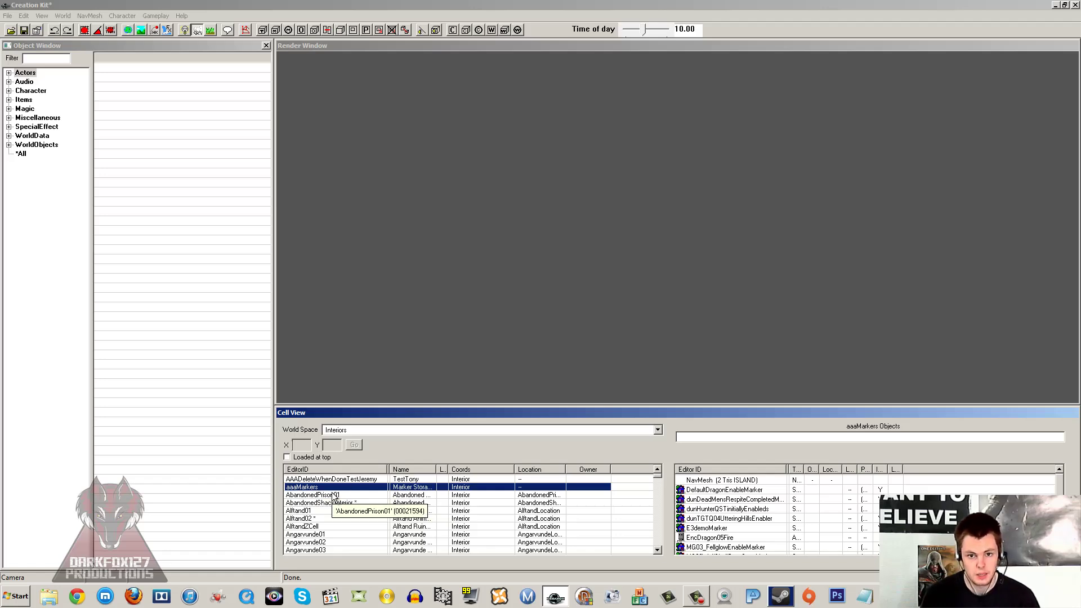
right_click(322, 494)
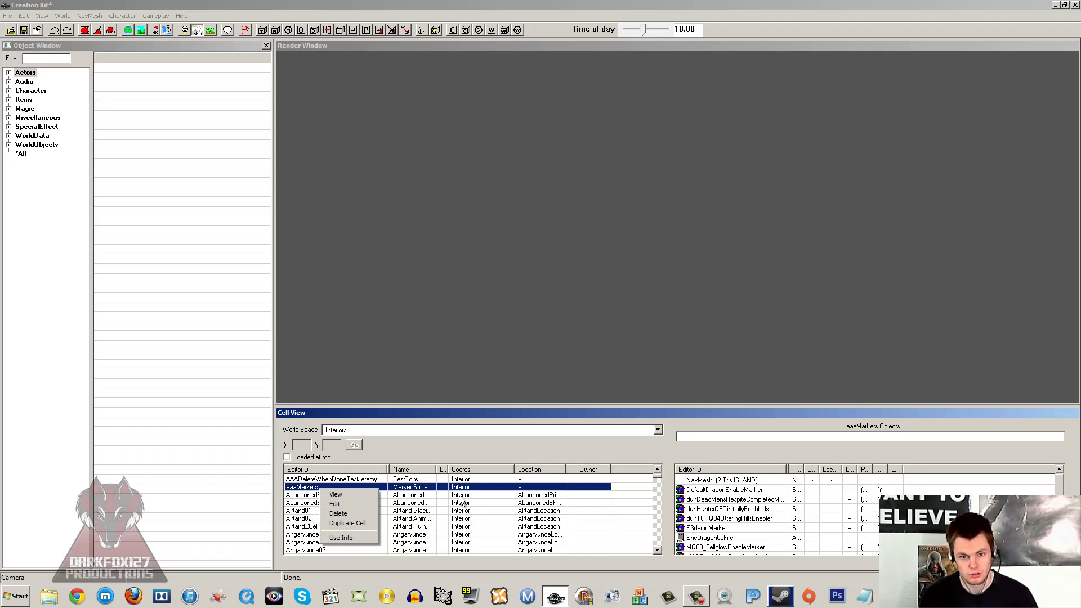
click(449, 444)
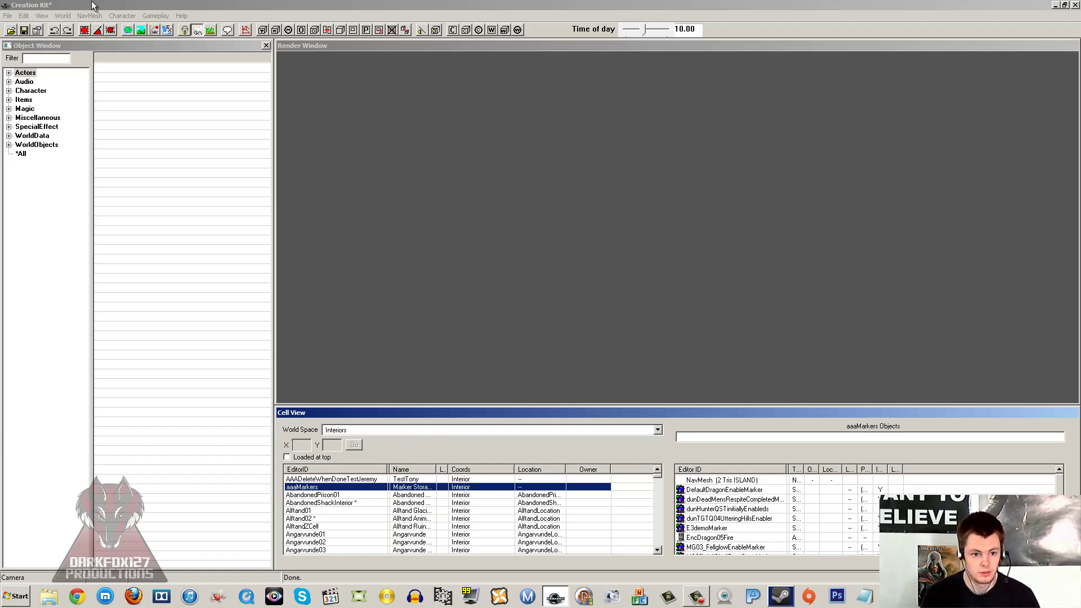
Create a new interior cell with the editor ID DF127DarkfoxCell01.
click(65, 17)
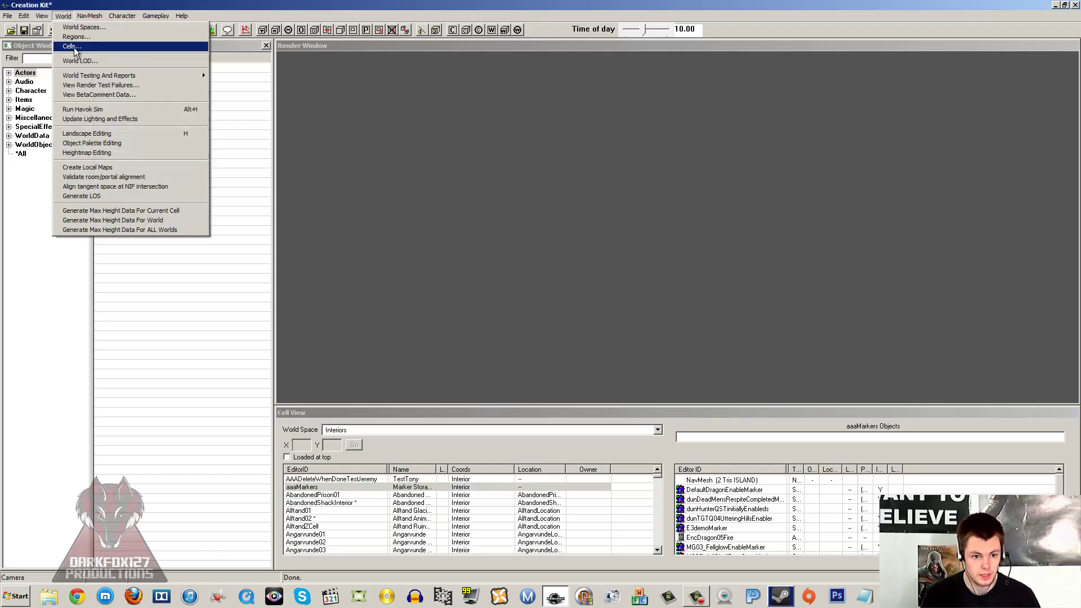
click(72, 47)
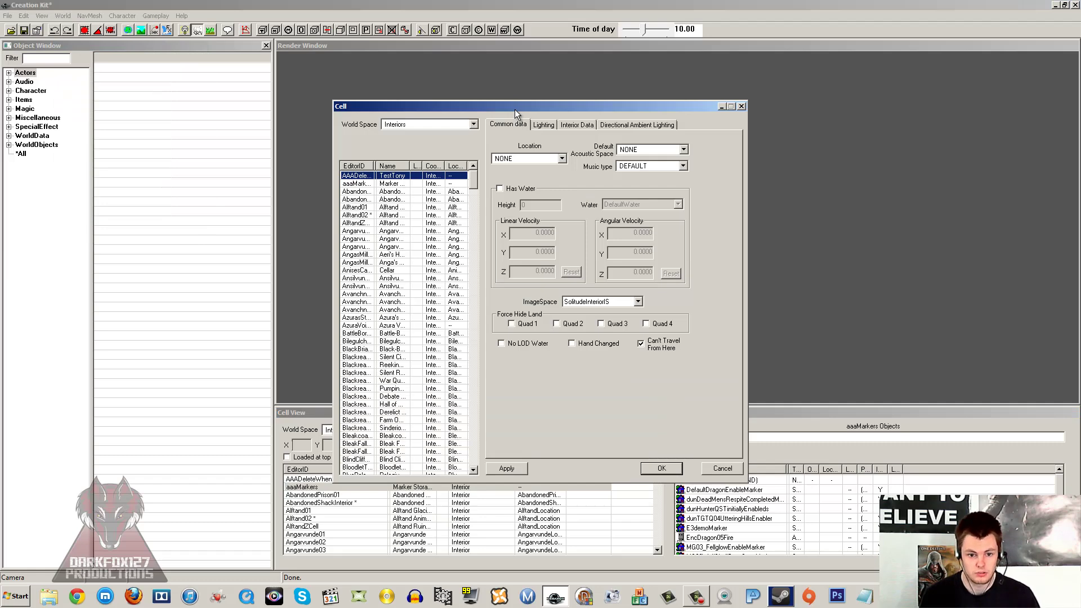
click(407, 214)
right_click(396, 240)
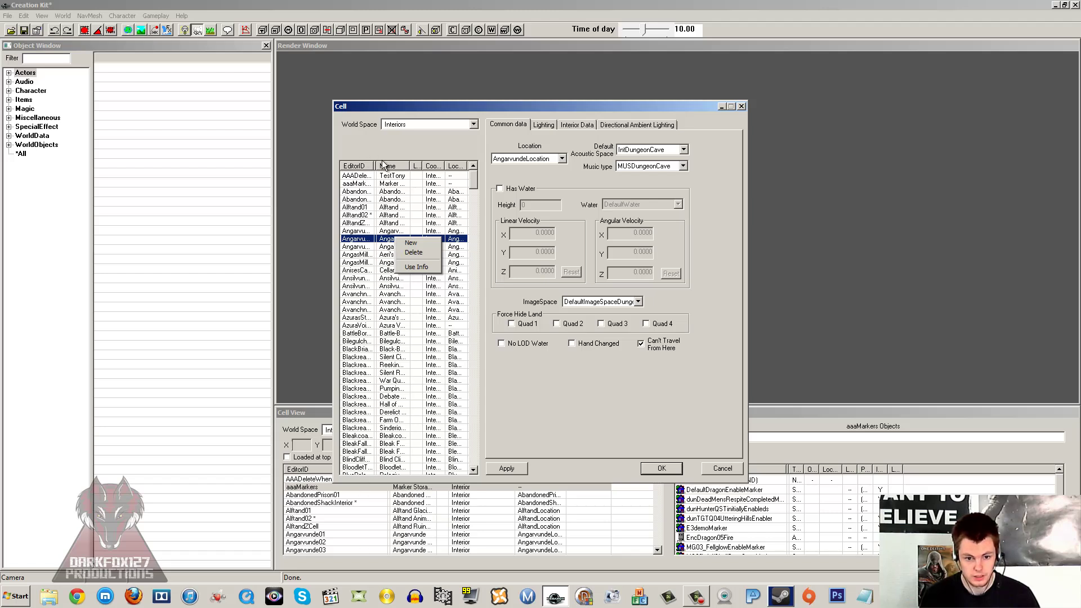
click(427, 248)
drag(405, 117, 487, 190)
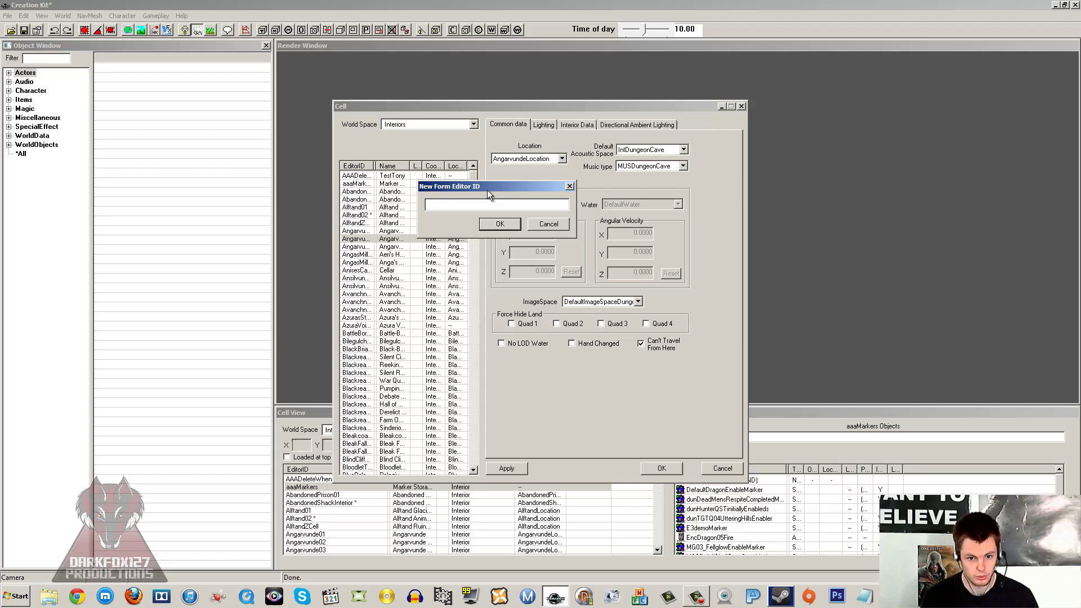
text(DF127DarkfoxCell01)
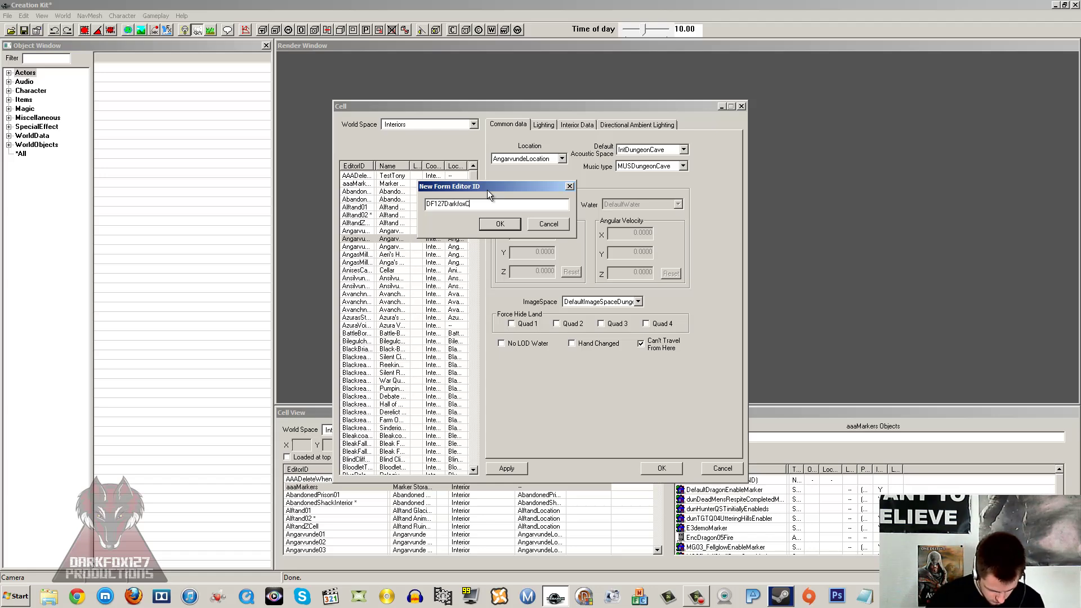
click(498, 225)
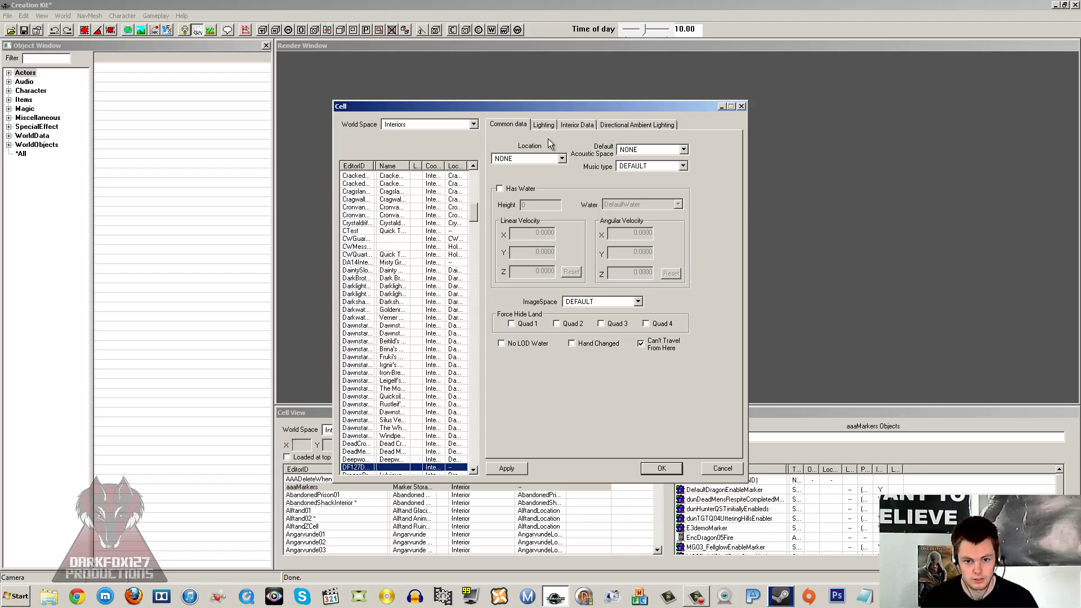
Check the location choices for the new cell and list the Location records under WorldData.
click(525, 158)
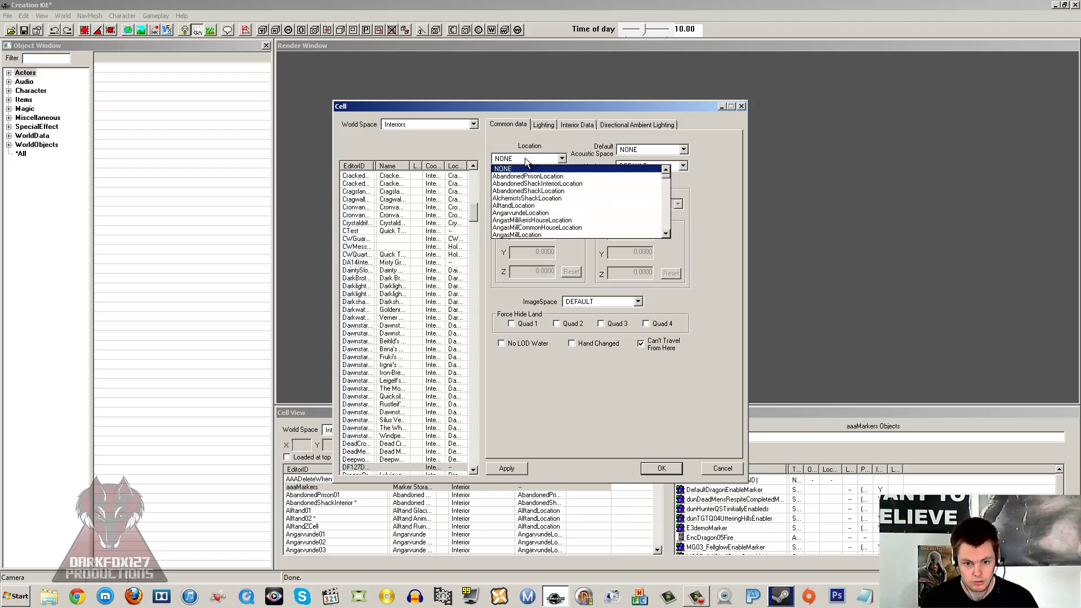
click(525, 158)
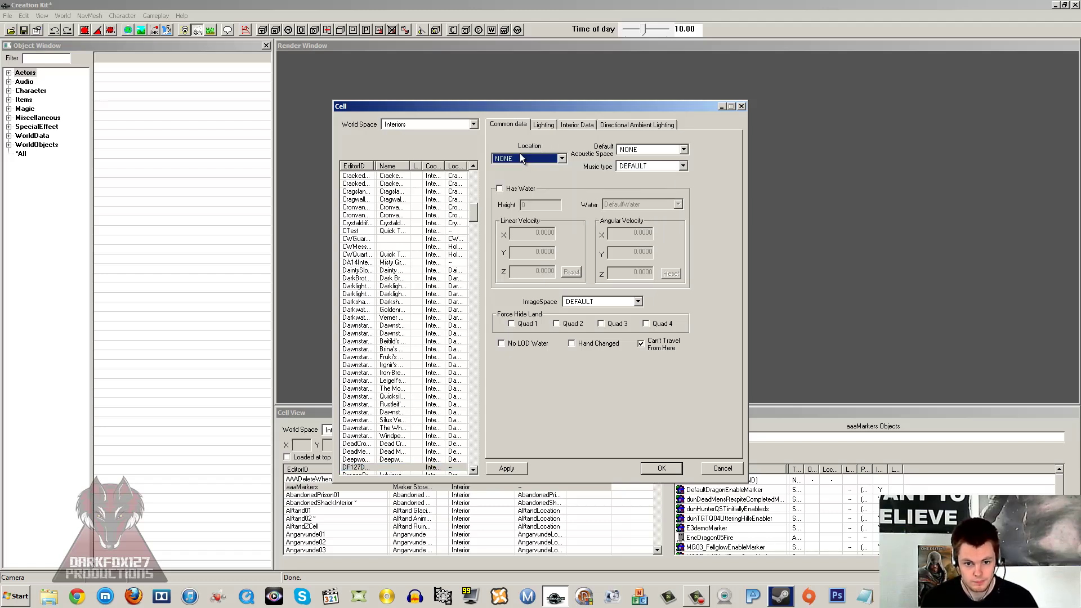
click(9, 144)
click(8, 144)
click(8, 136)
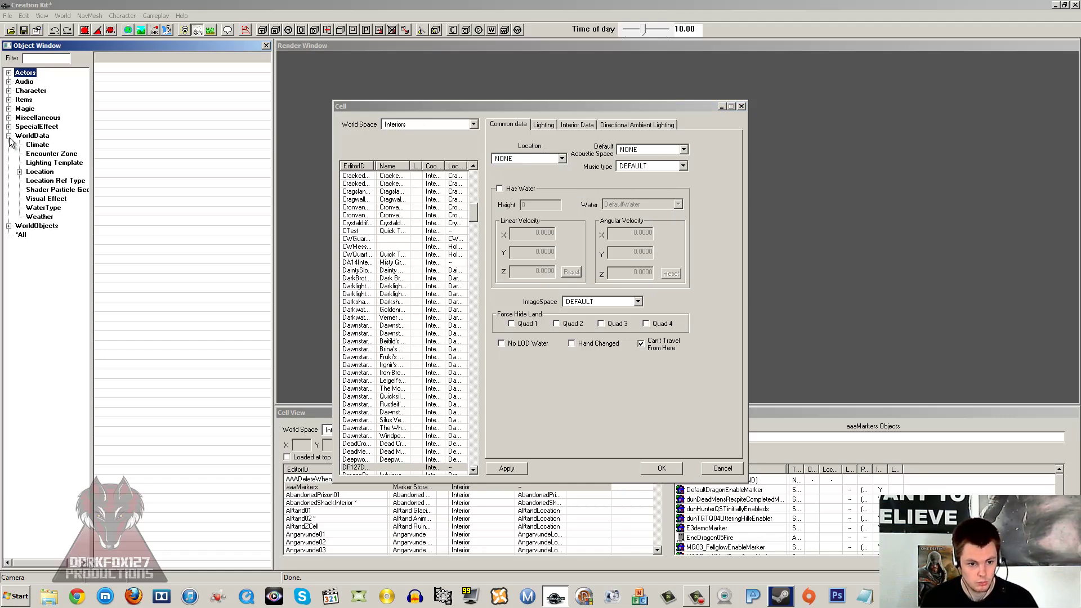
click(39, 173)
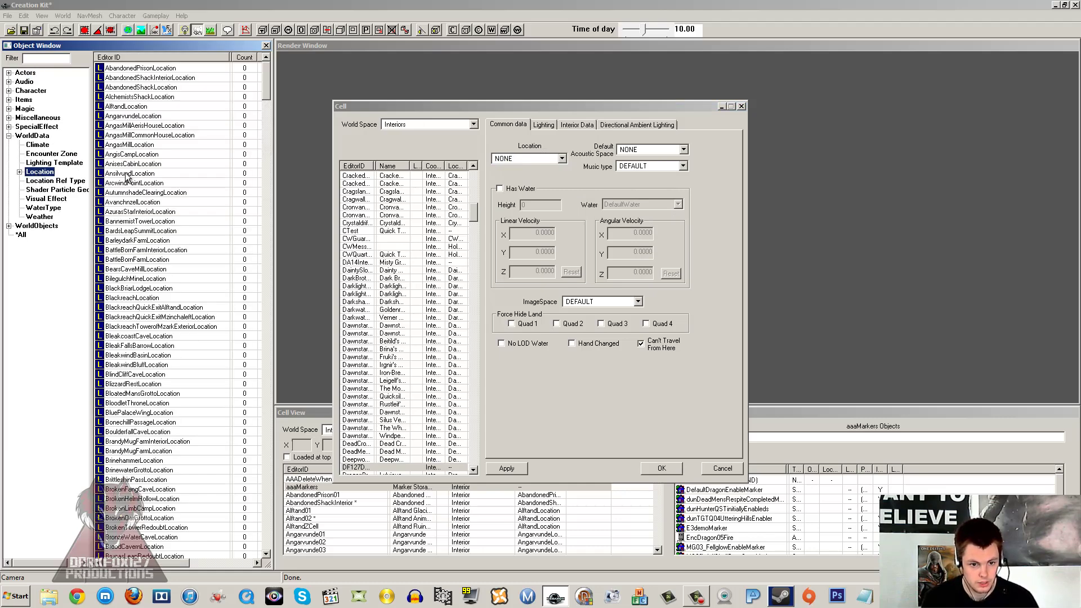
Open the AnisesCabinLocation record and examine its location reference types, cells and actors.
double_click(135, 164)
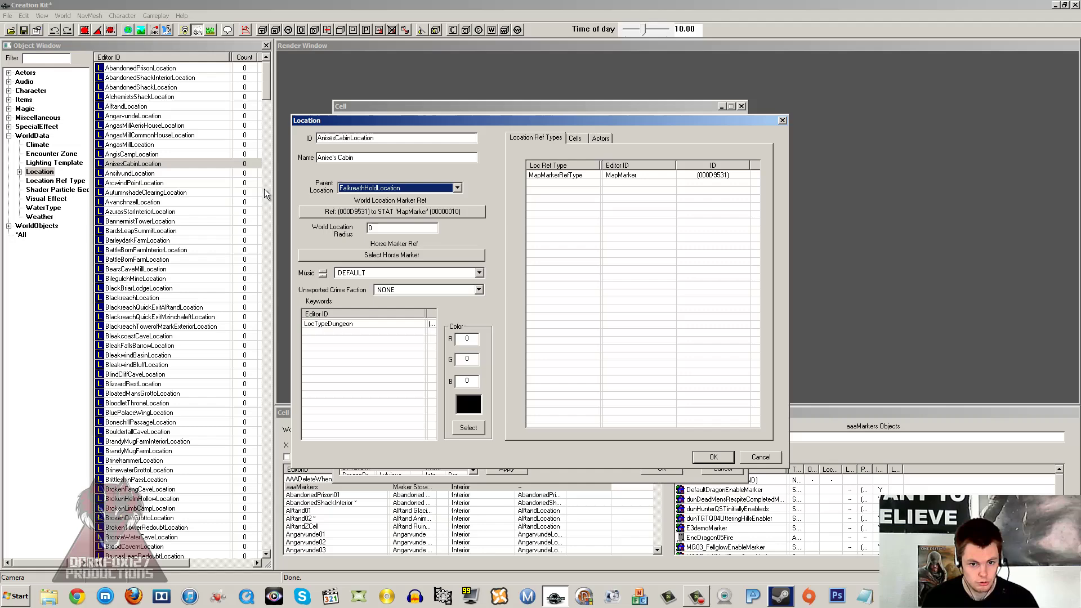
drag(458, 123, 515, 157)
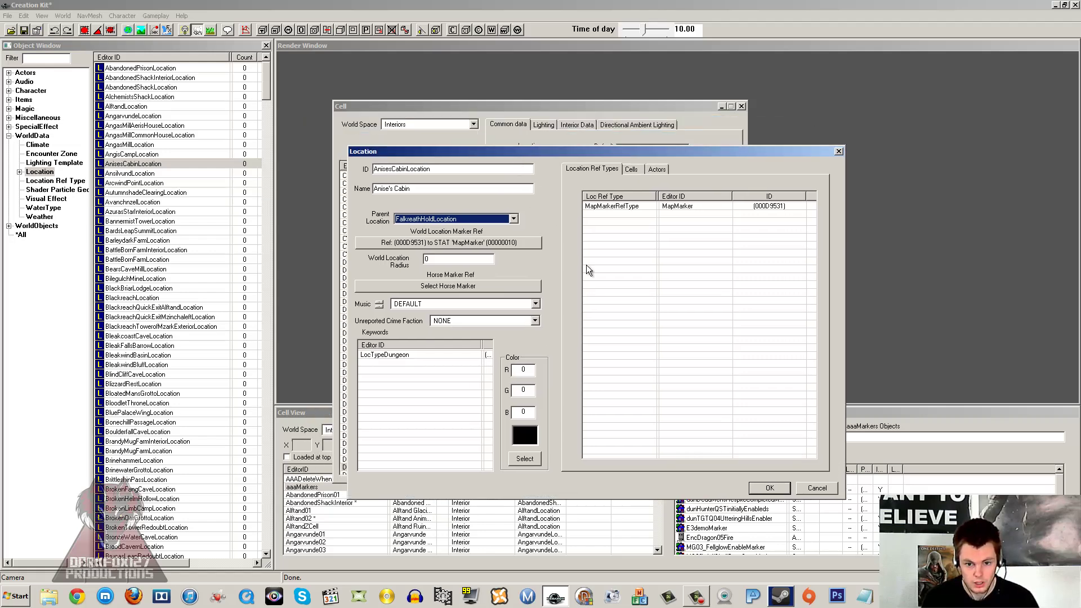
click(631, 212)
click(637, 254)
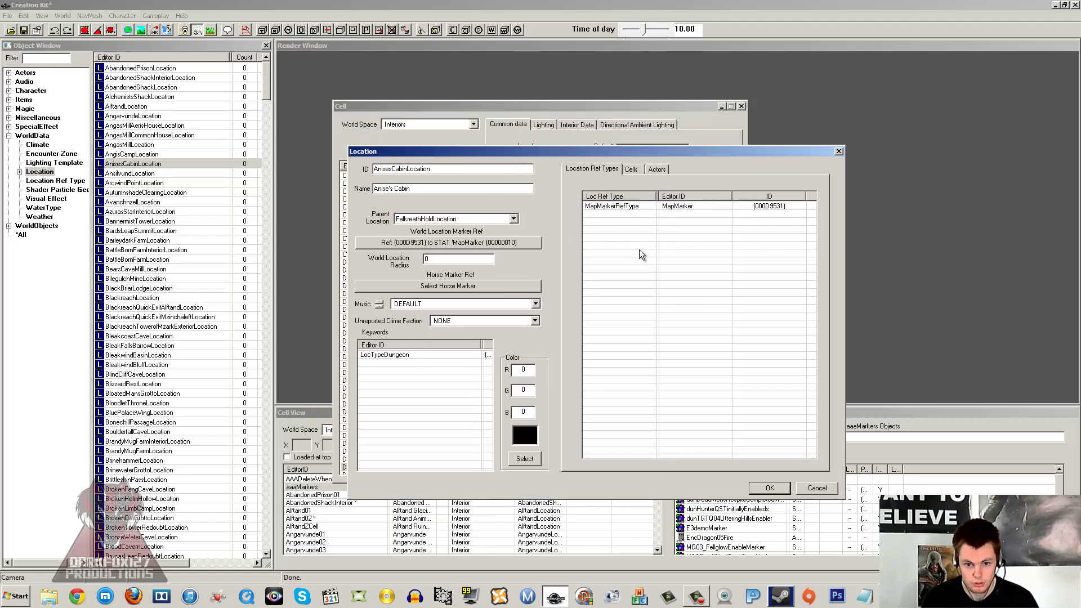
click(631, 170)
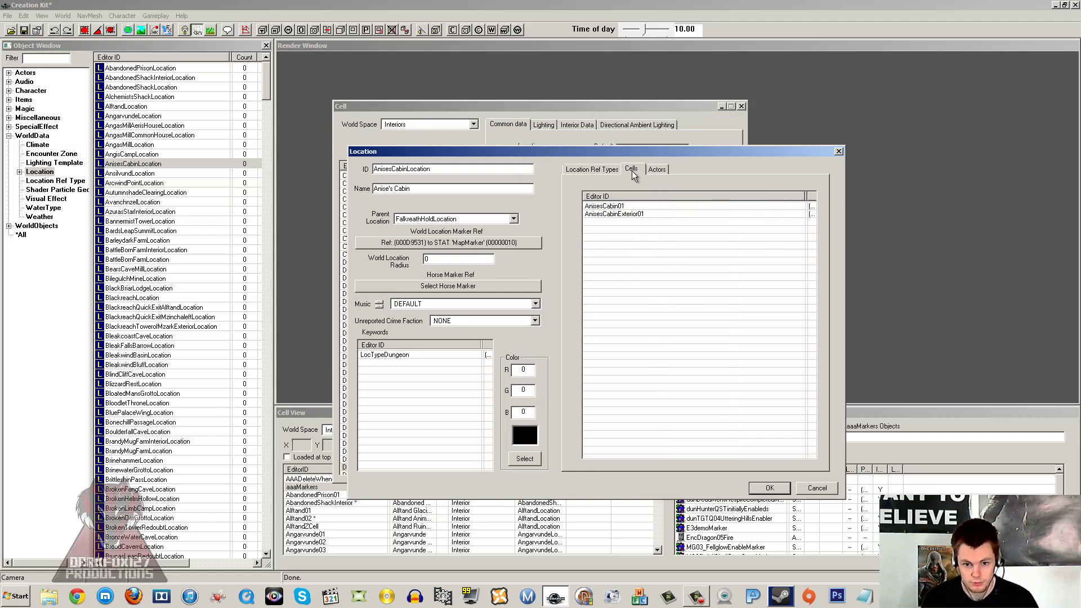
click(656, 170)
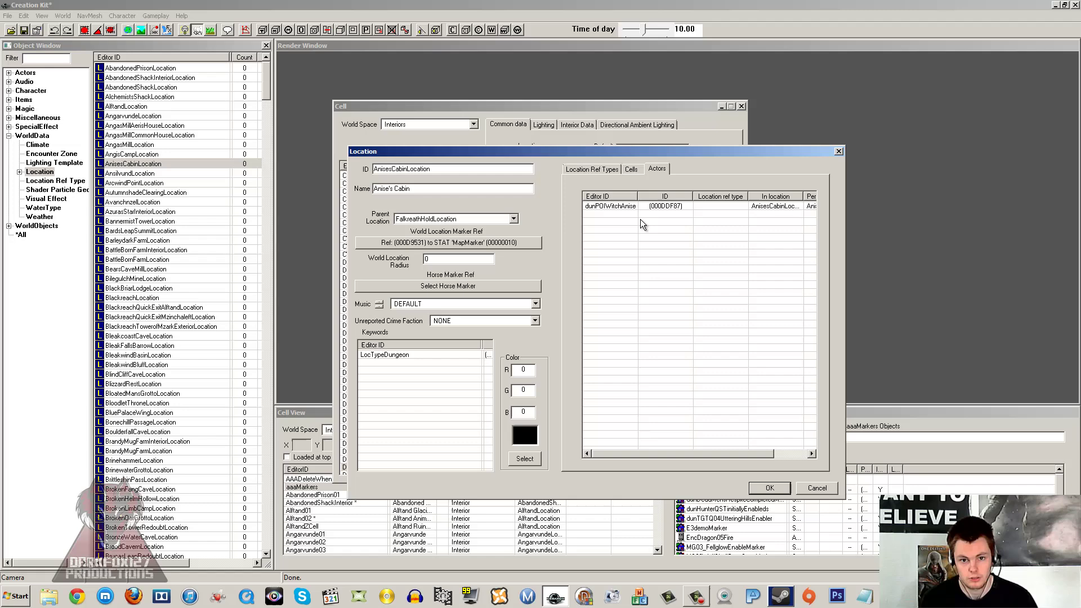
Review the location reference types and cells of the AnisesCabinLocation record, and close it without changes.
click(594, 169)
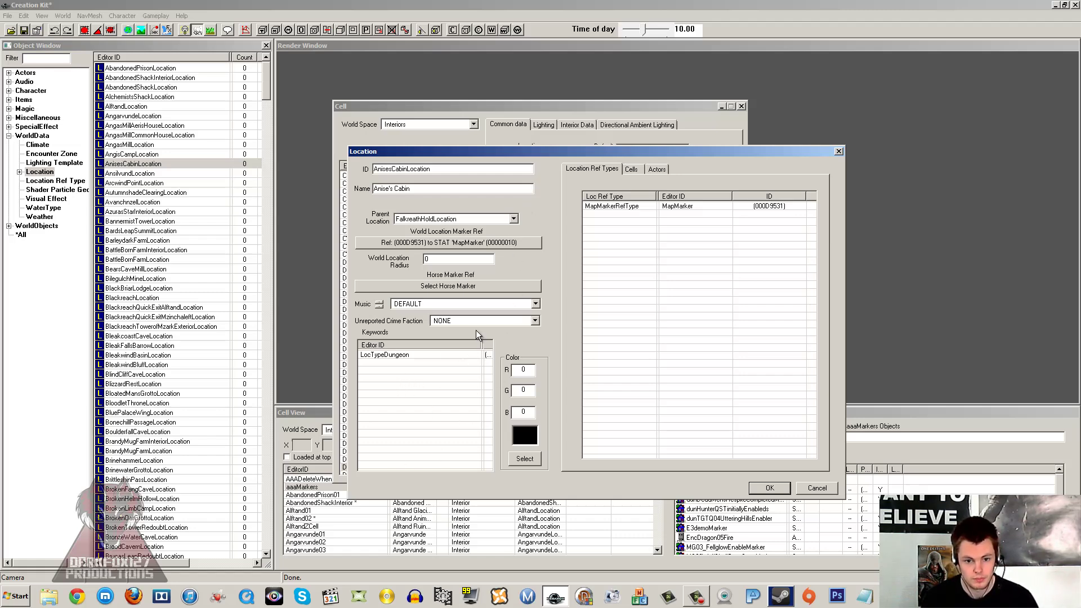
click(431, 259)
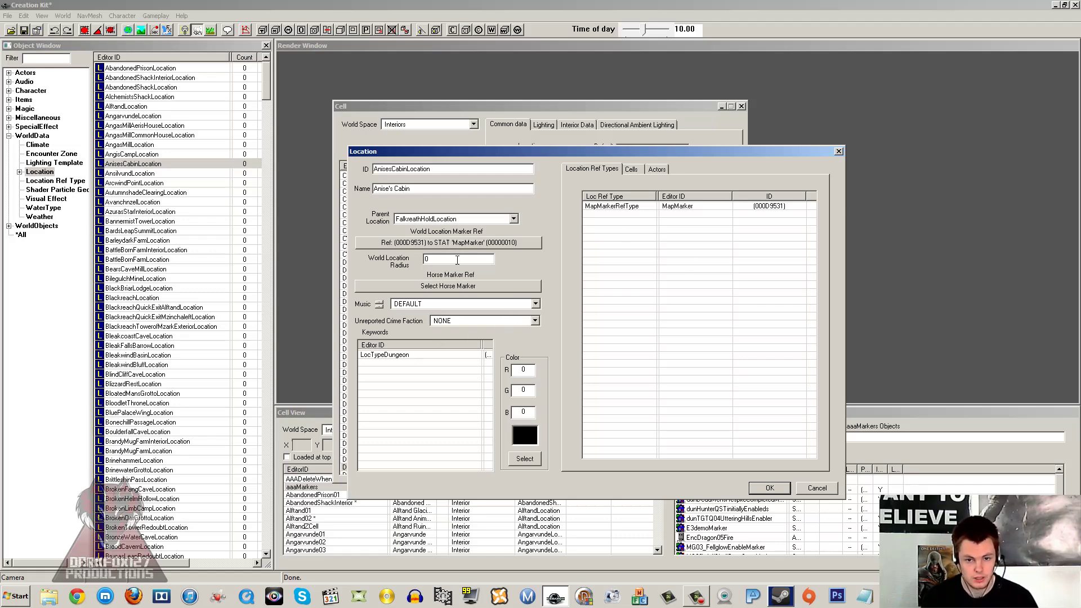
click(631, 169)
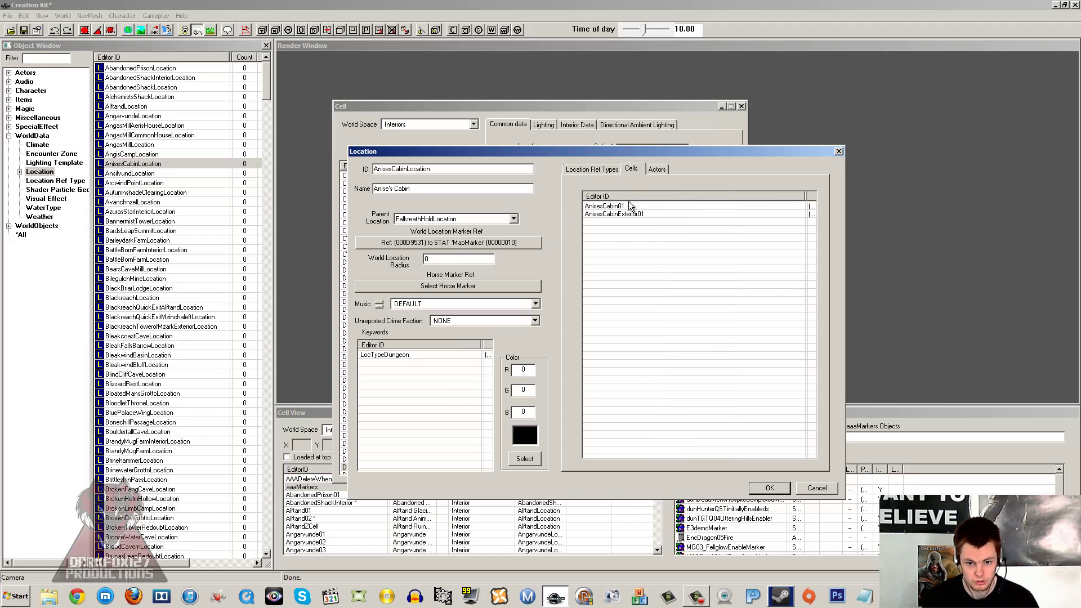
click(589, 170)
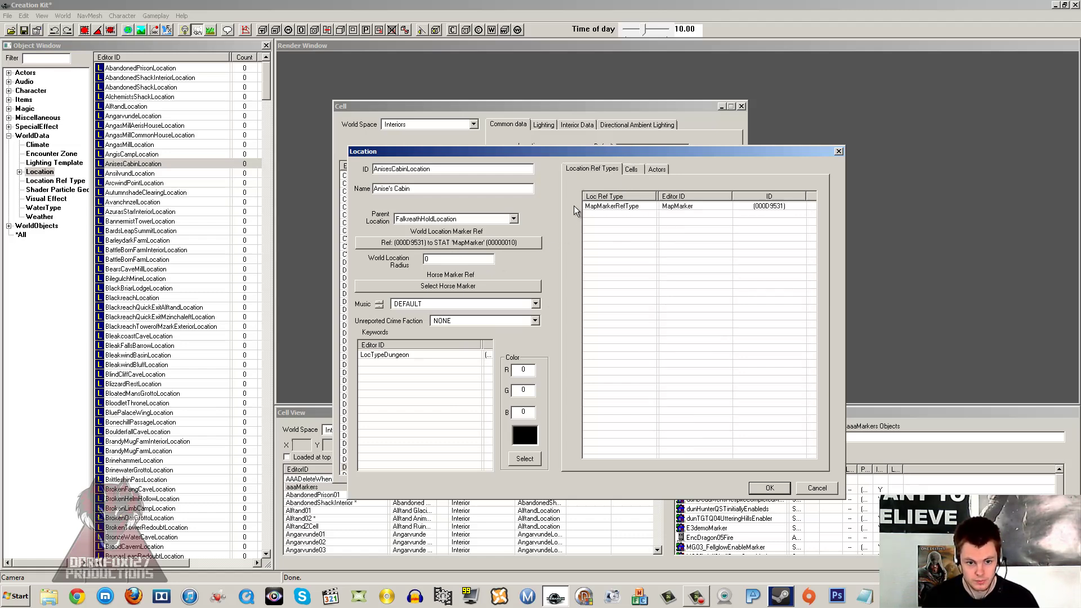
click(634, 208)
click(623, 232)
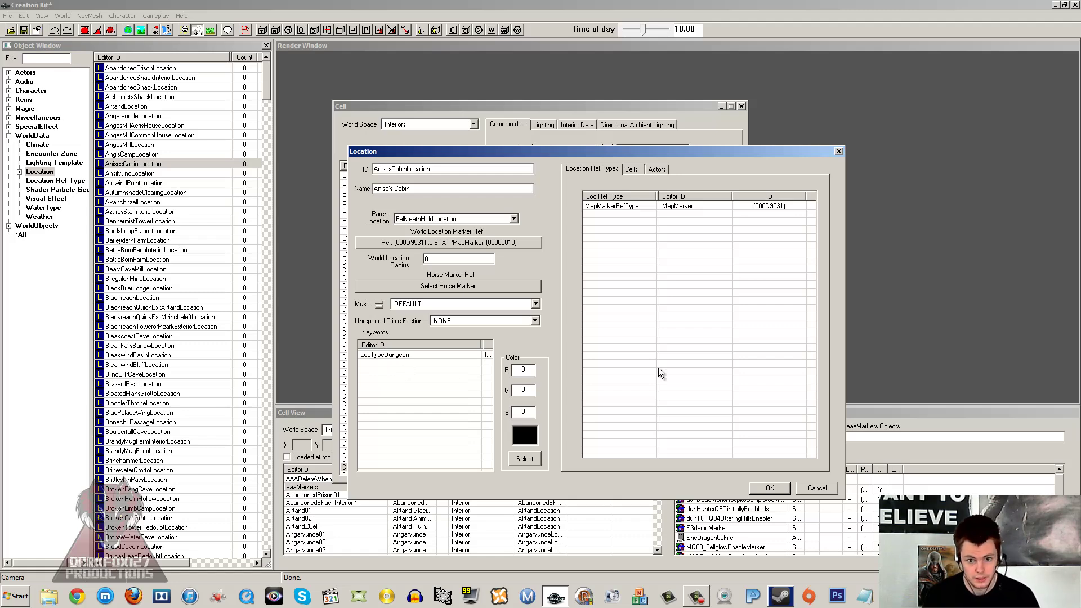
click(838, 151)
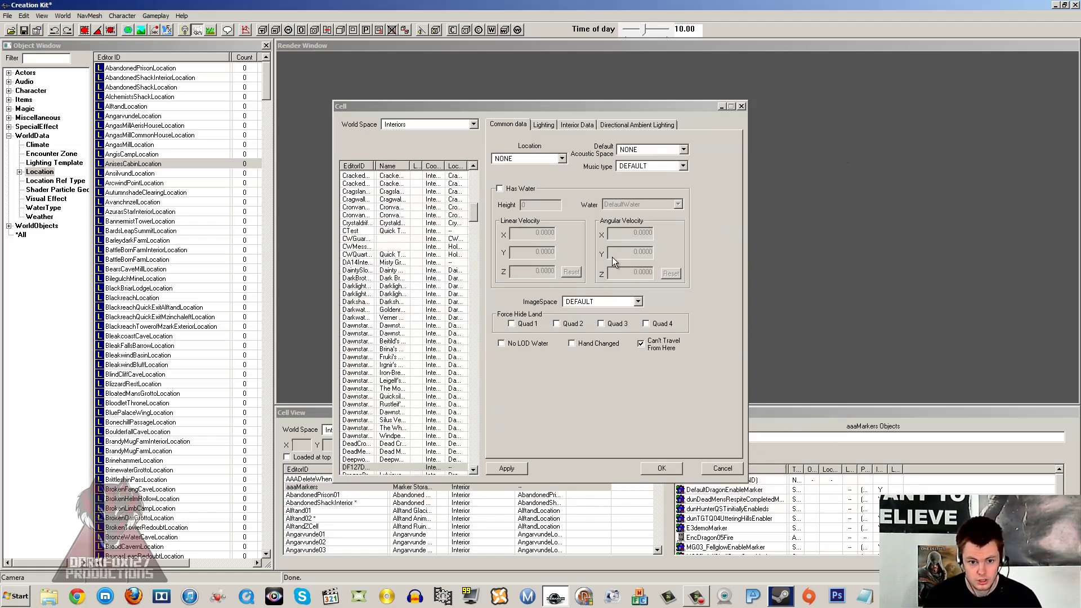
Browse the default acoustic space choices in the new cell's common data, leaving the setting at NONE.
click(565, 174)
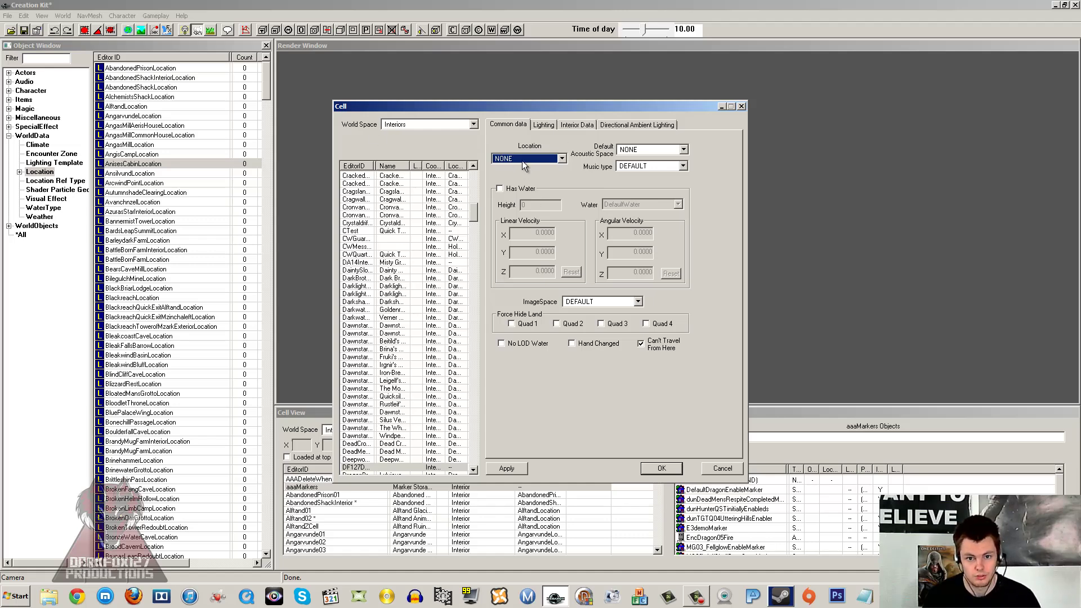
click(650, 149)
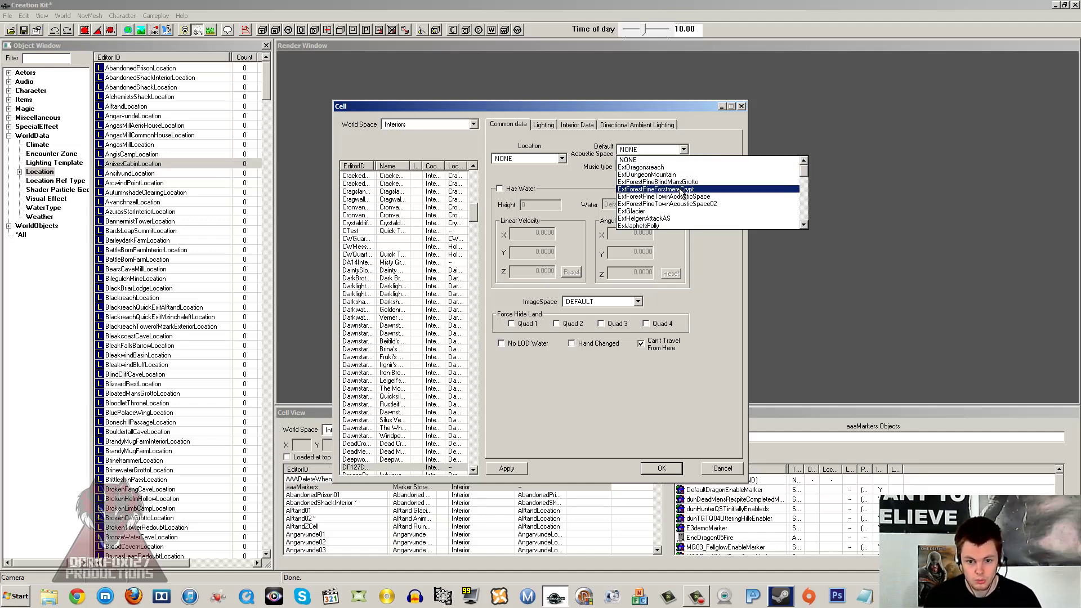
scroll(679, 189, down, 8)
scroll(675, 197, up, 1)
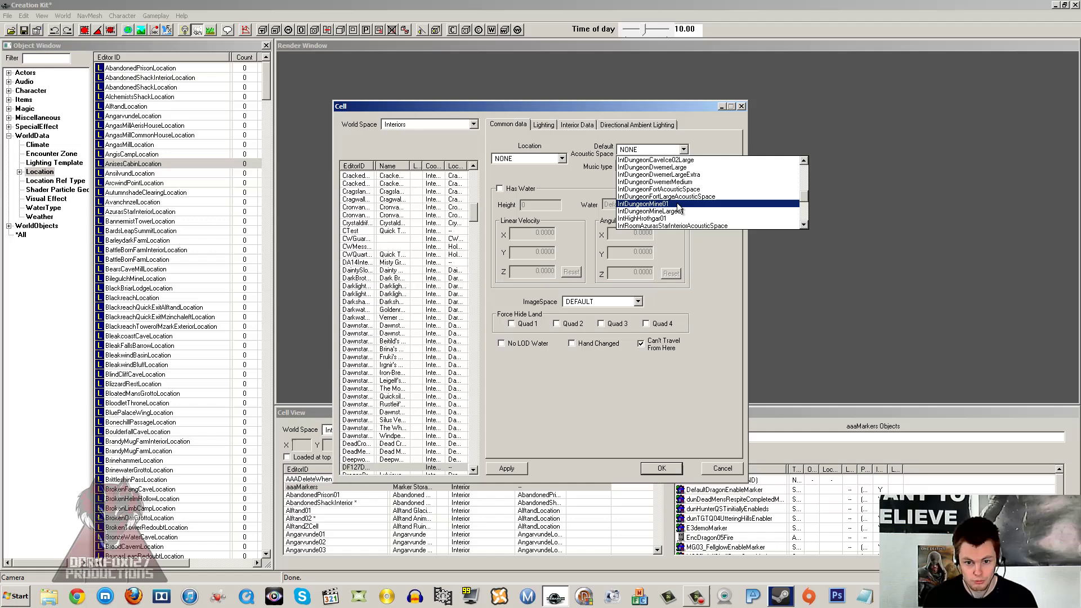
click(617, 142)
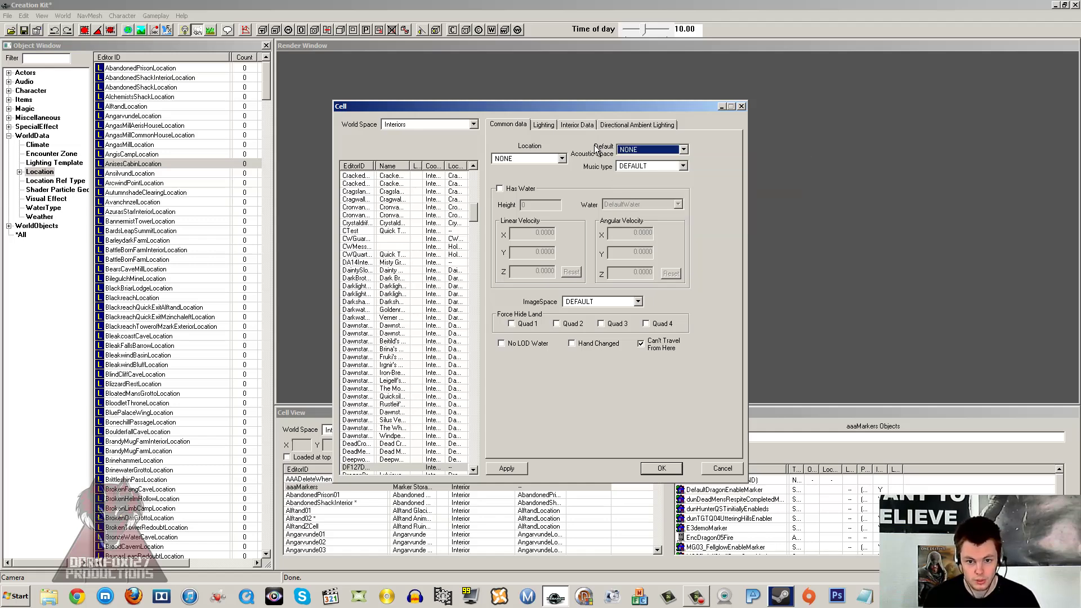
Browse the music type choices for the new cell, leaving the setting at DEFAULT.
click(647, 167)
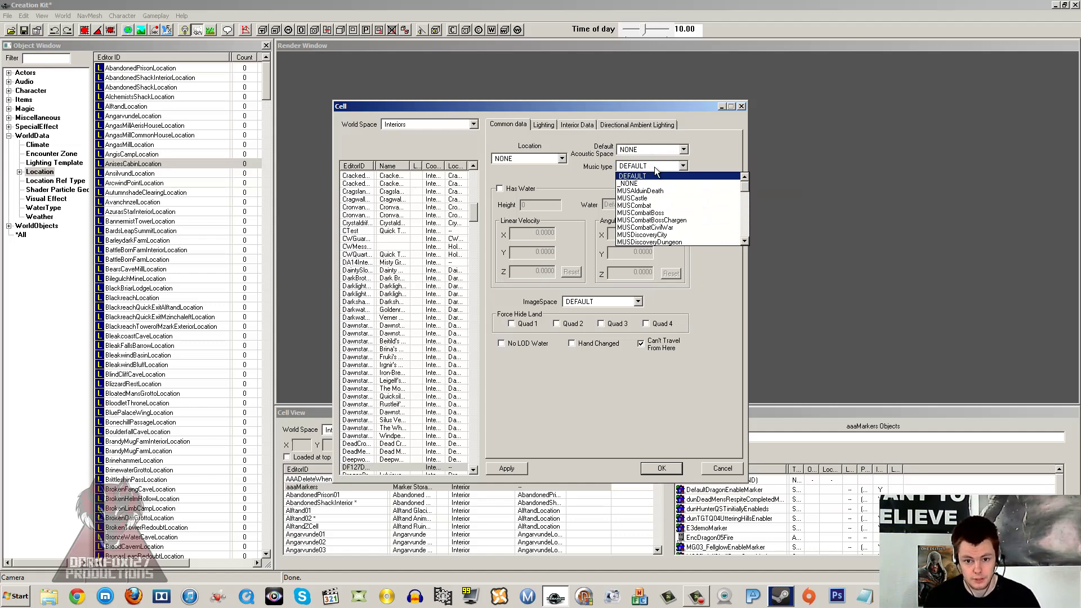
scroll(668, 186, down, 10)
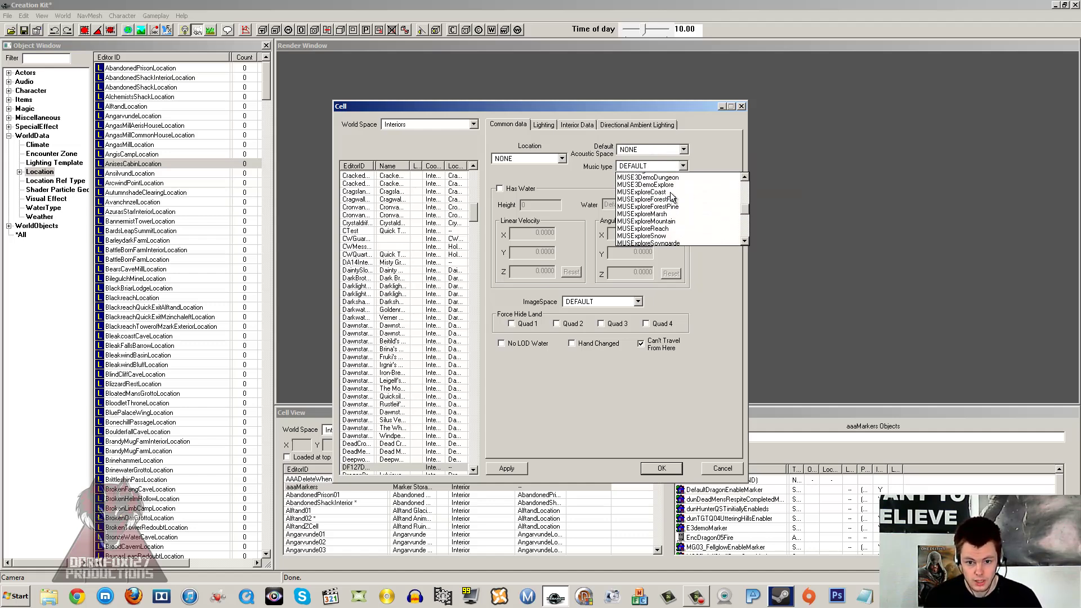
scroll(671, 196, down, 3)
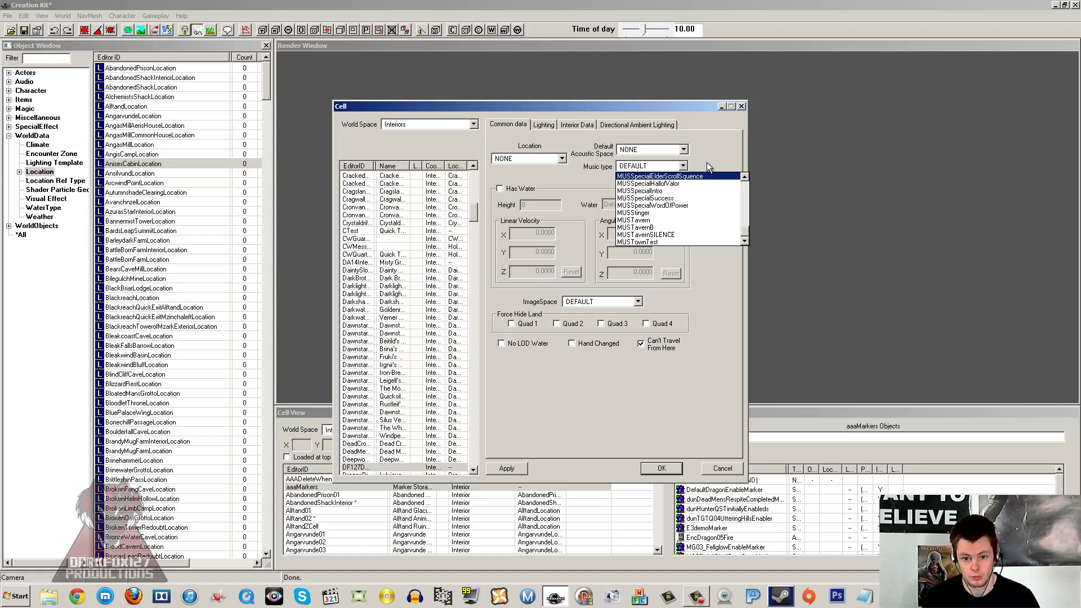
click(698, 175)
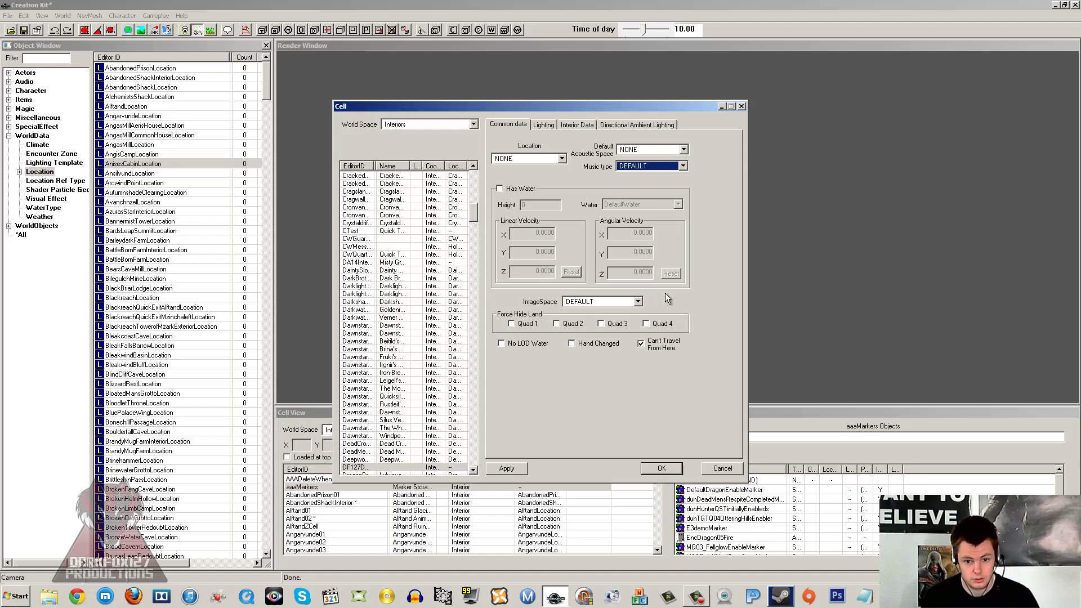
Browse the ImageSpace choices for the new cell, leaving the setting at DEFAULT.
click(618, 302)
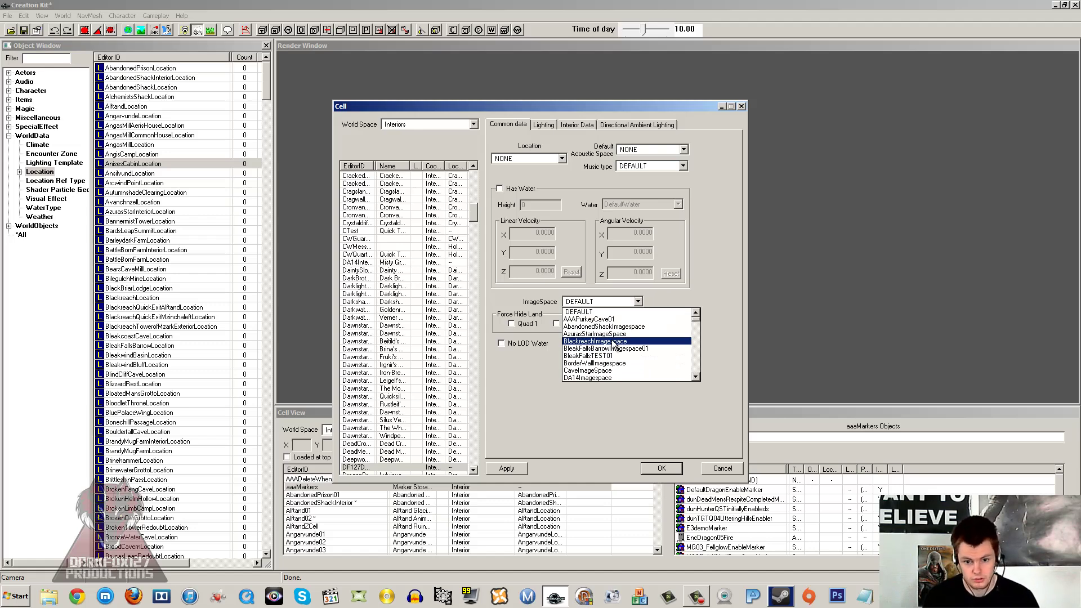
scroll(630, 338, down, 5)
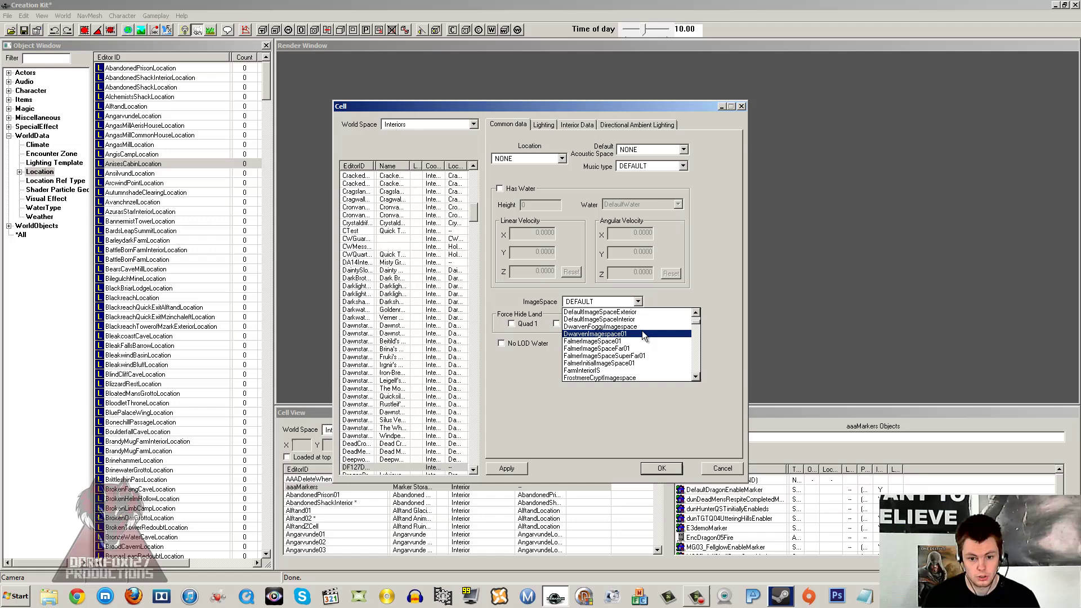
click(717, 275)
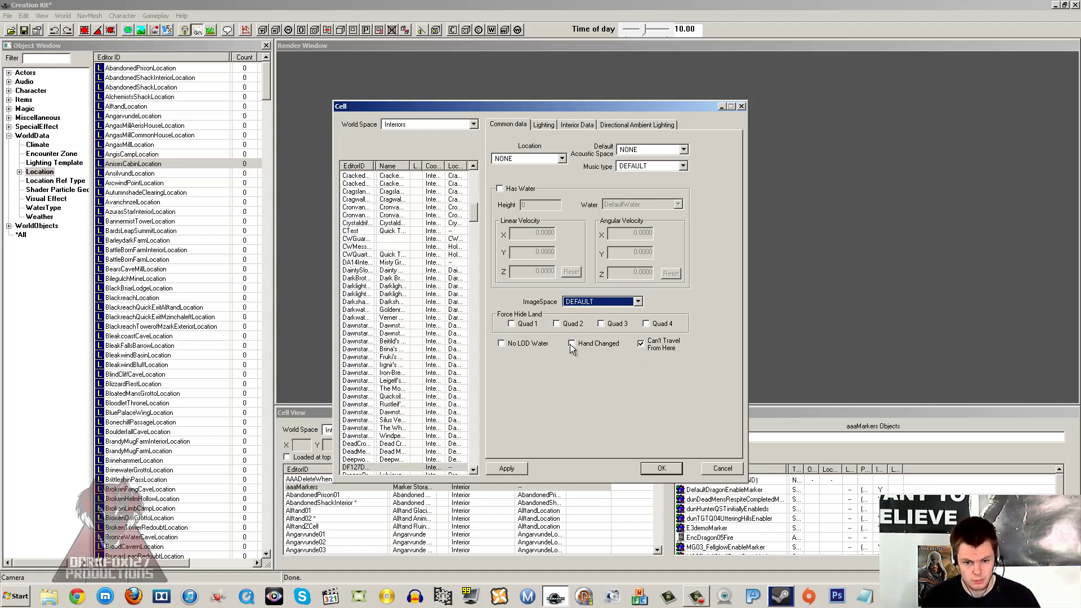
Enable Show Sky in the new cell's lighting settings, check the sky region choices, and disable Show Sky again.
click(542, 125)
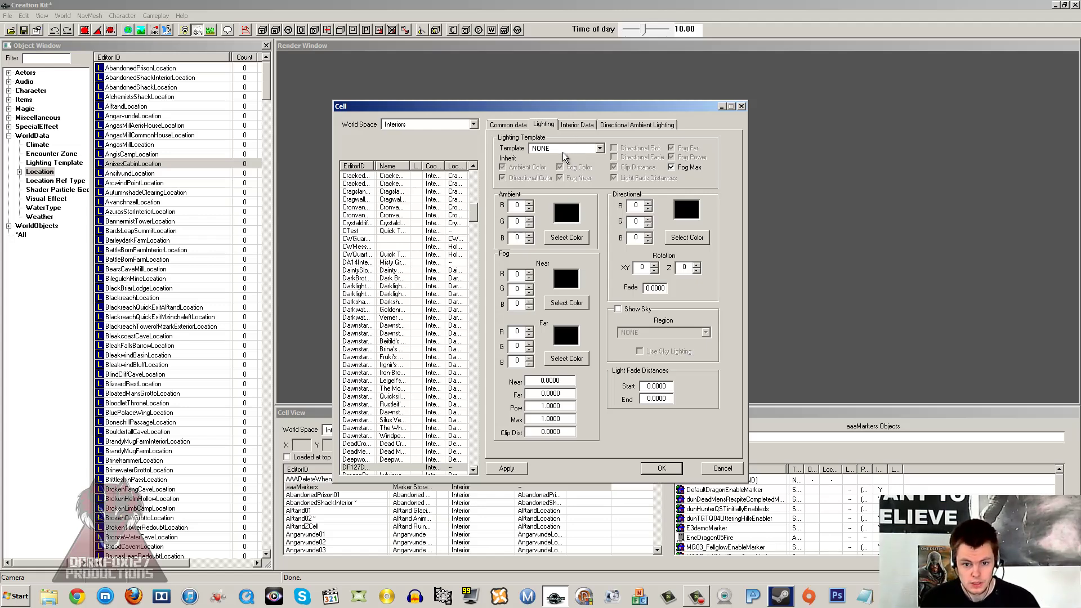
double_click(563, 151)
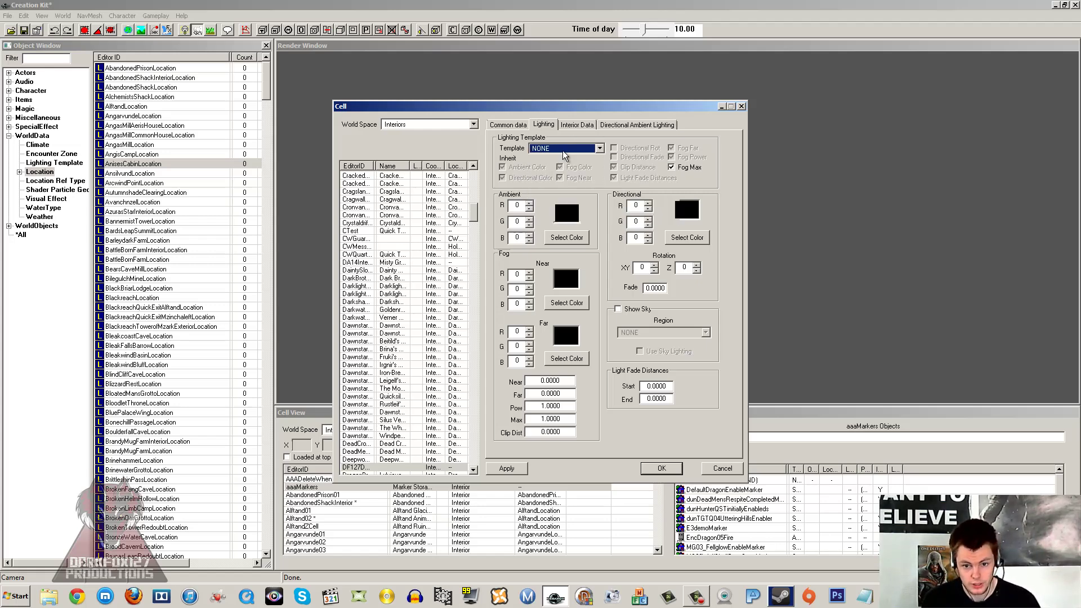
click(631, 310)
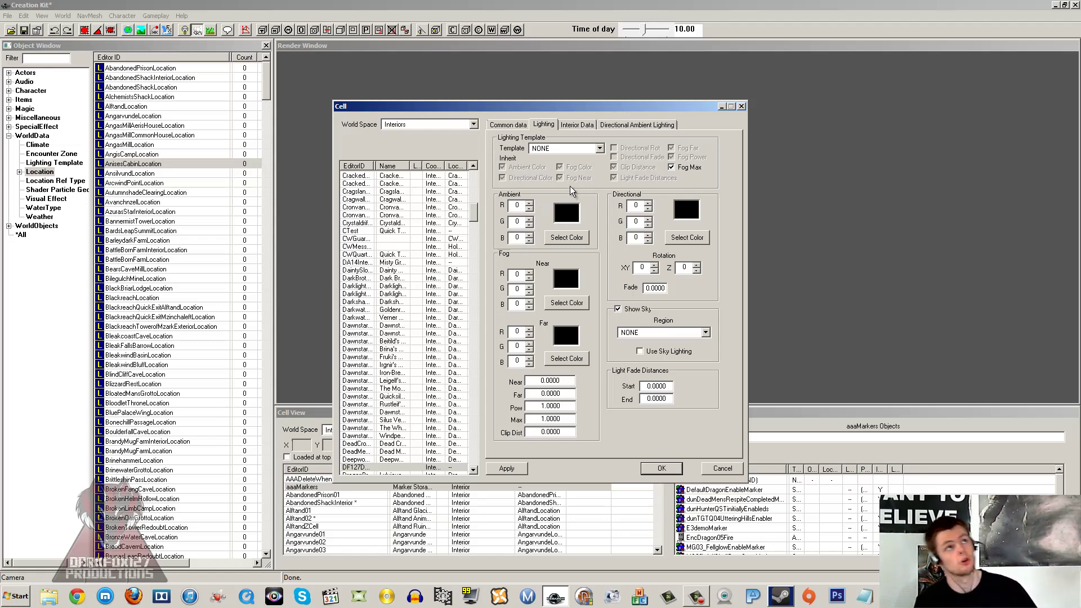
click(664, 332)
scroll(659, 392, down, 3)
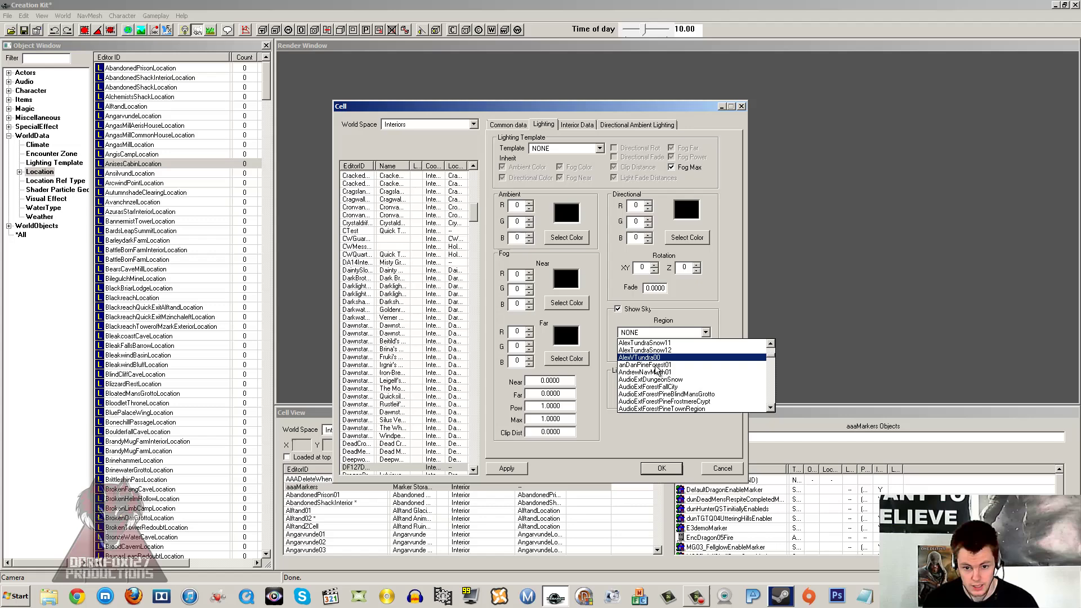
click(703, 322)
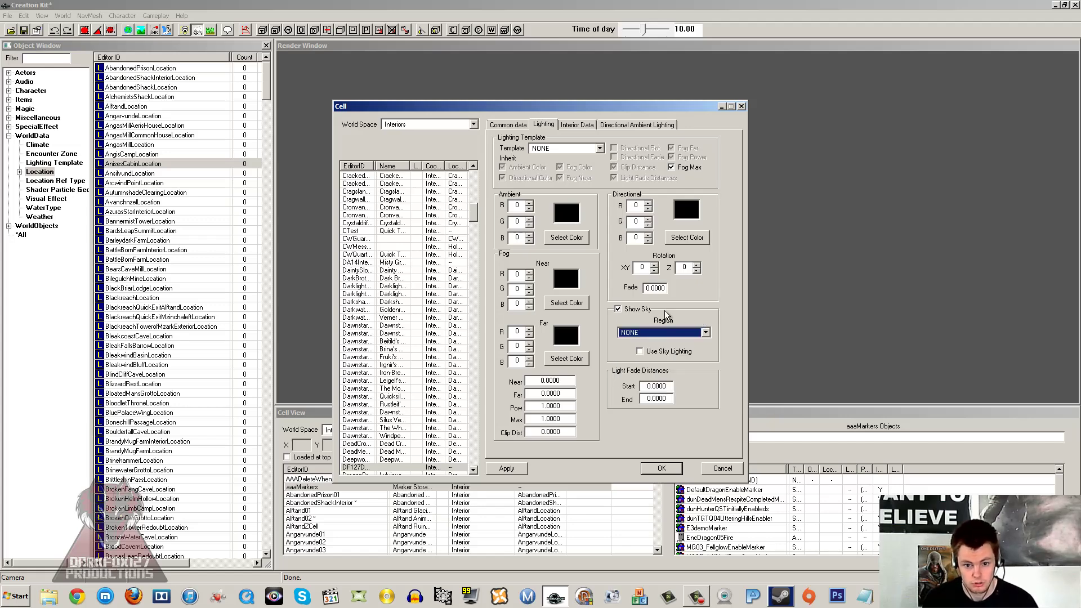
click(626, 309)
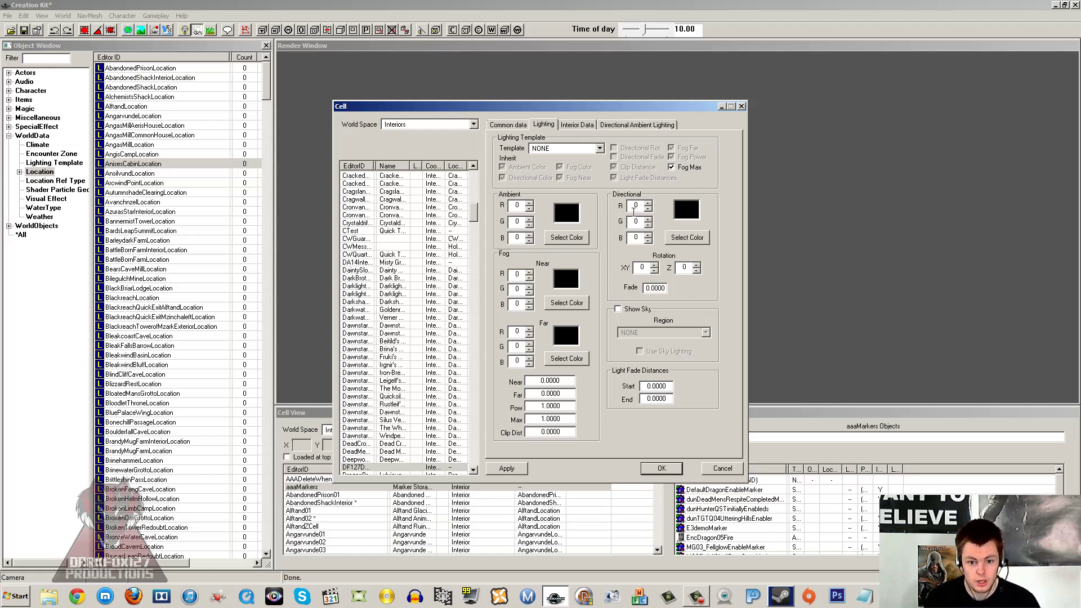
Browse the lighting templates and assign DefaultLightingTemplate to the new cell.
click(558, 149)
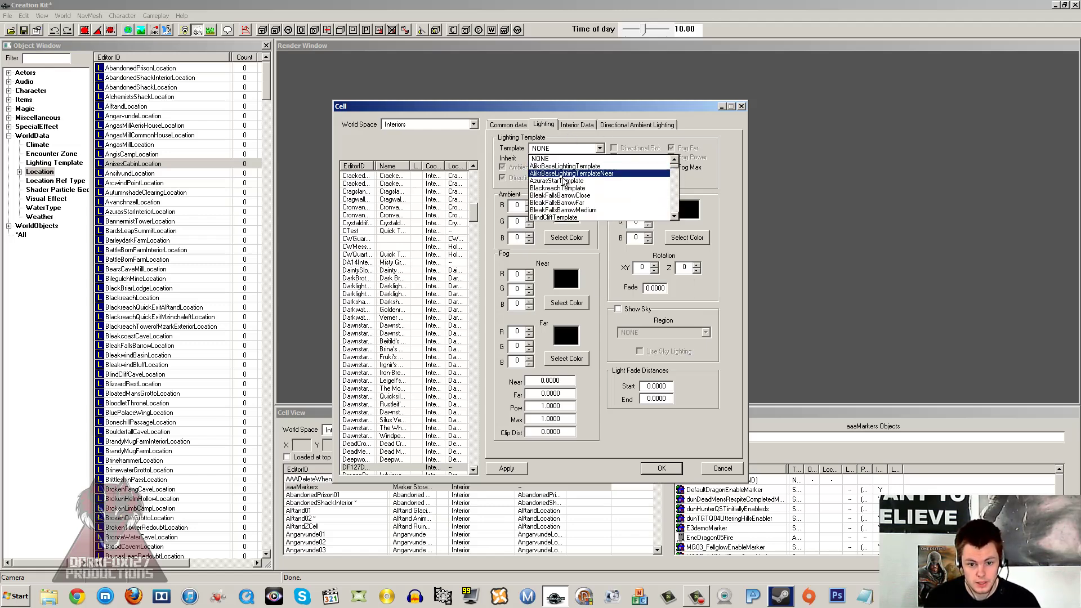
scroll(563, 180, down, 10)
scroll(563, 180, down, 3)
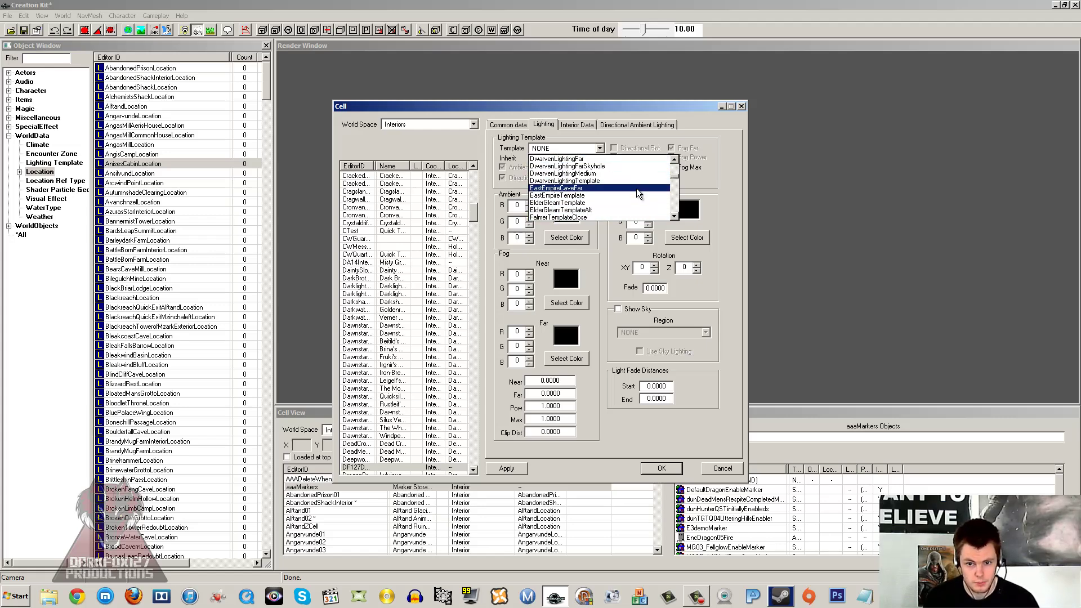
click(715, 168)
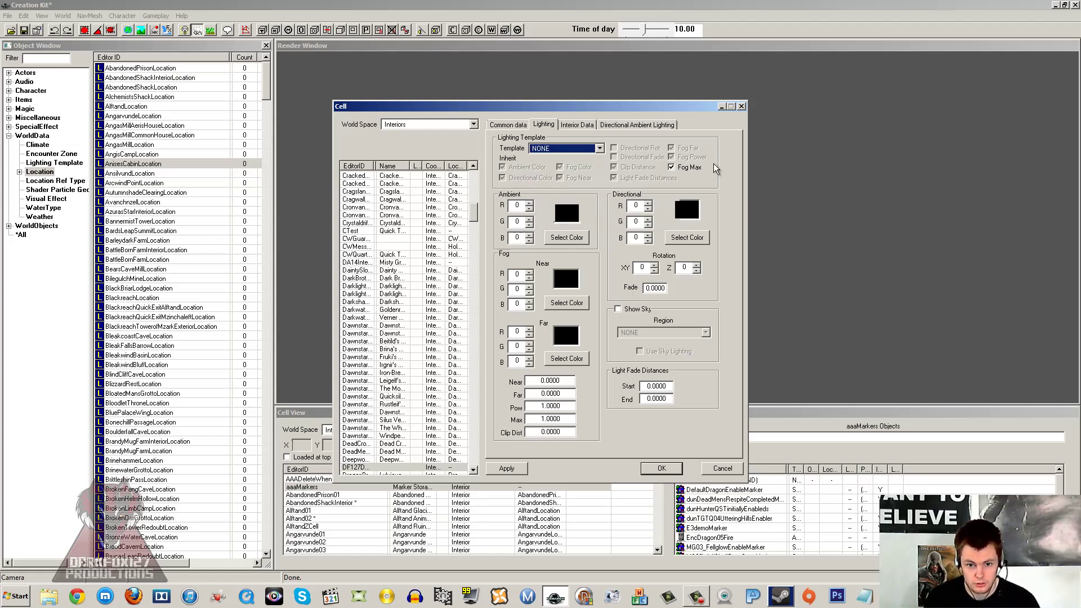
click(574, 148)
scroll(573, 147, down, 3)
click(580, 157)
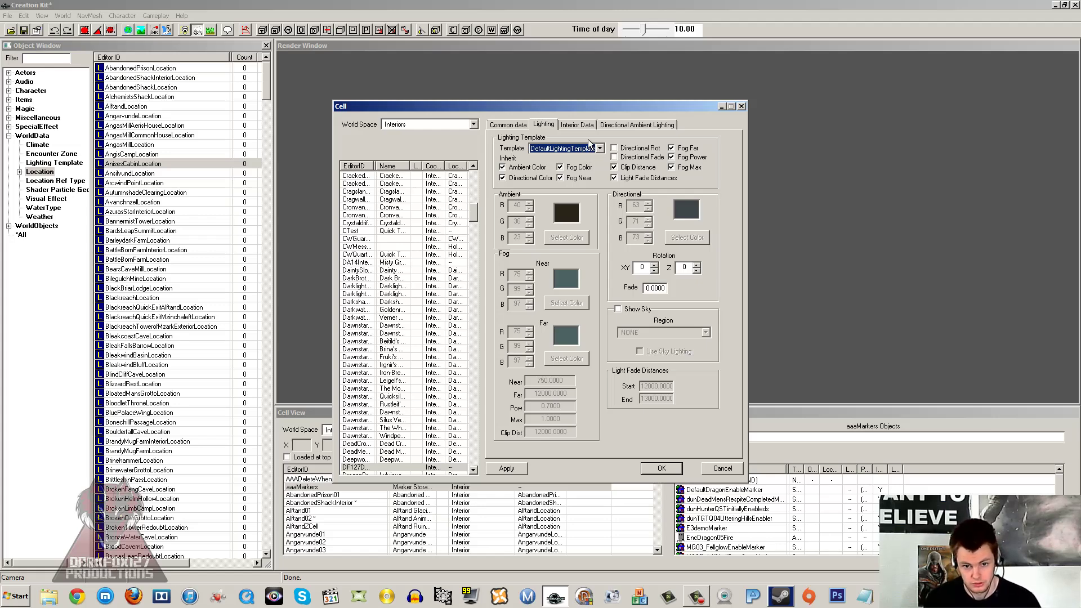
click(590, 147)
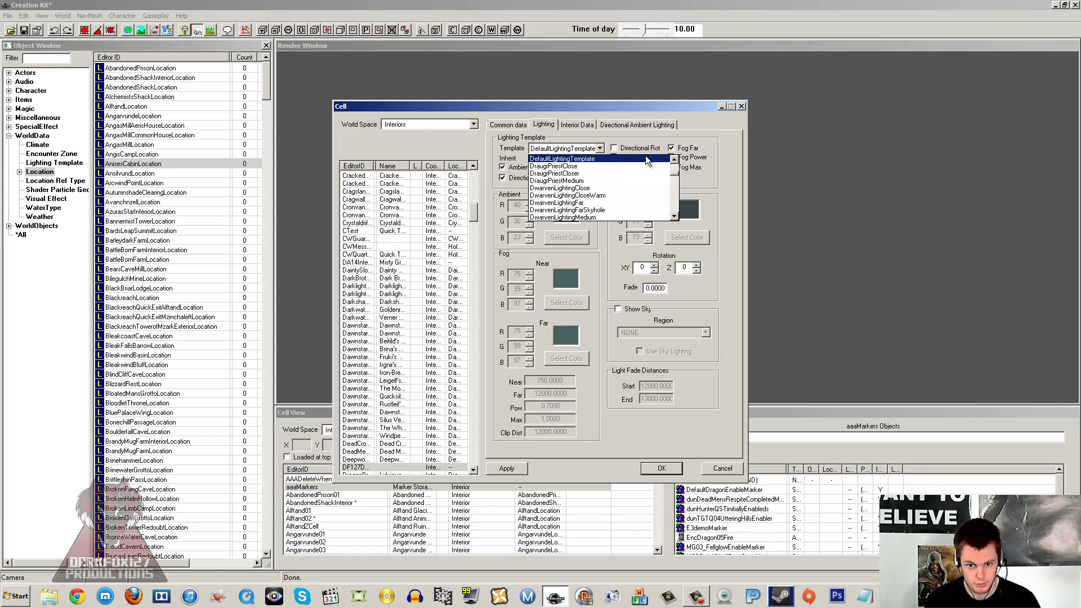
click(710, 161)
Enter Mill as the new cell's name in its interior data.
click(577, 124)
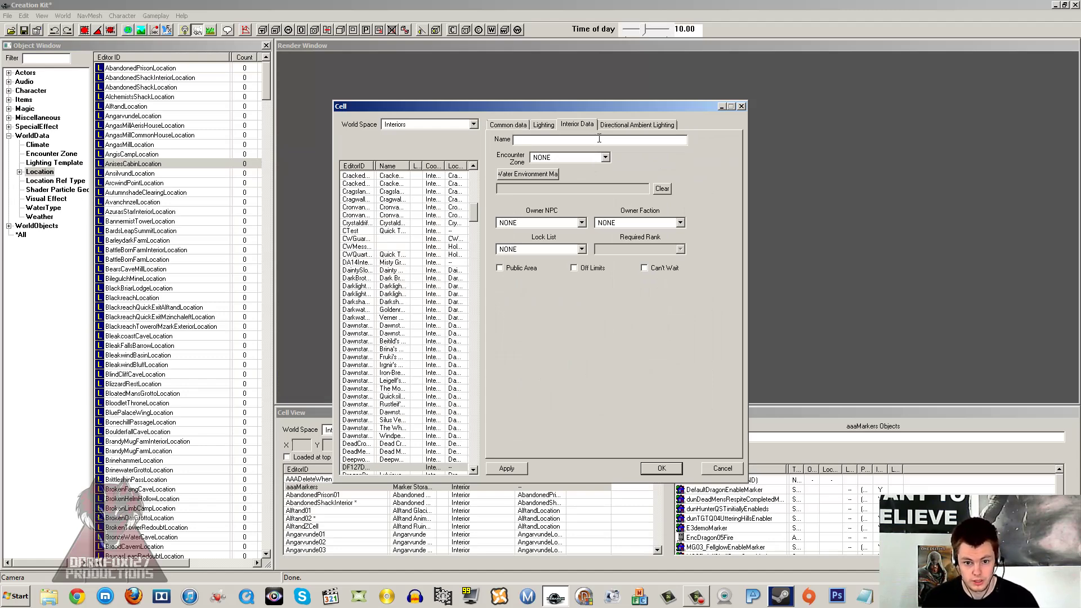
text(Mill)
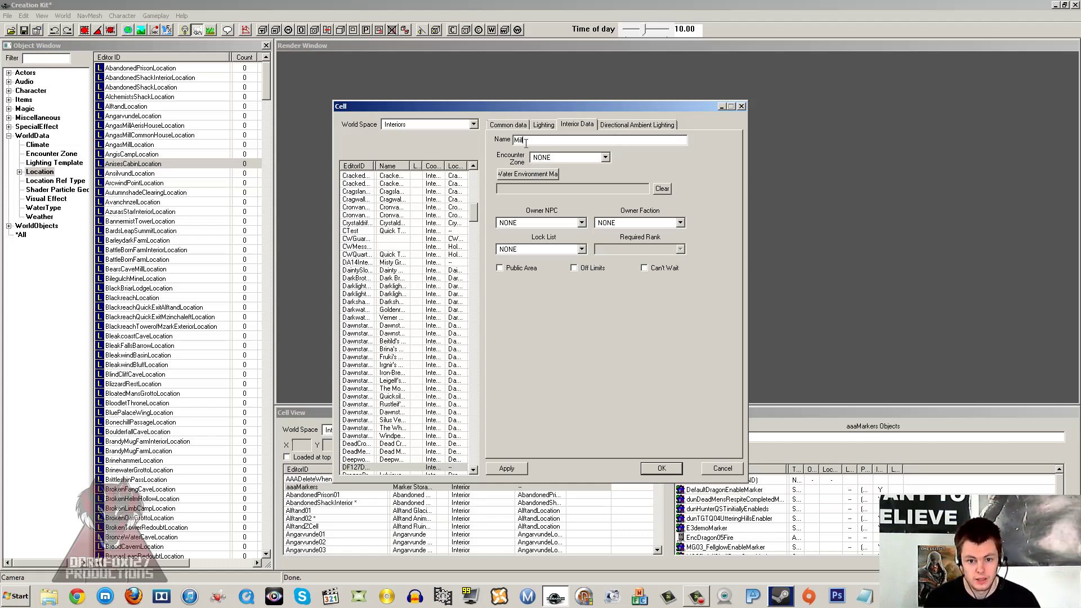
drag(532, 141, 470, 142)
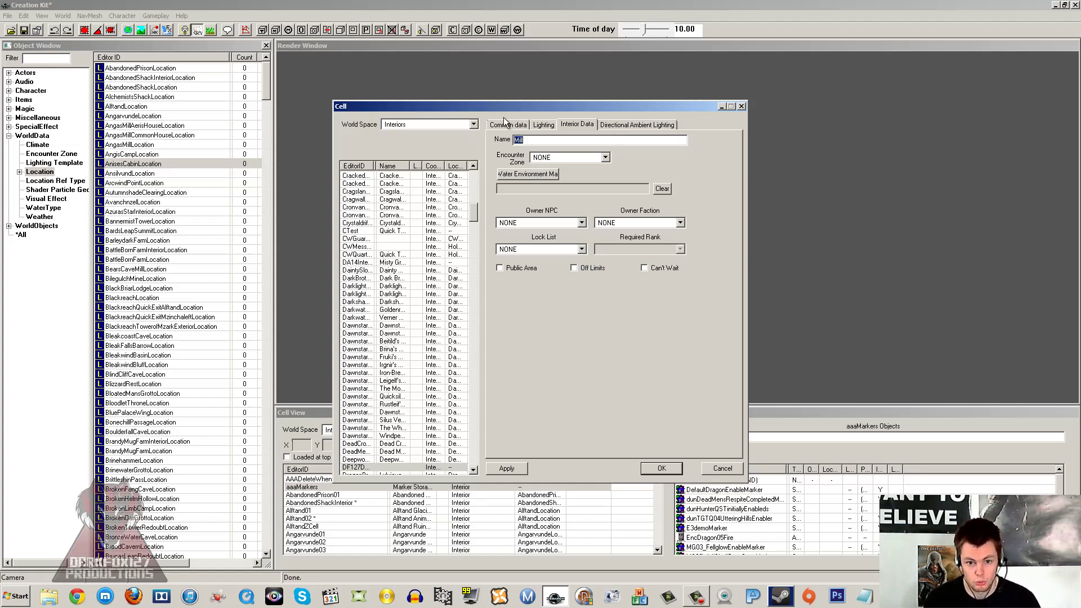
click(530, 139)
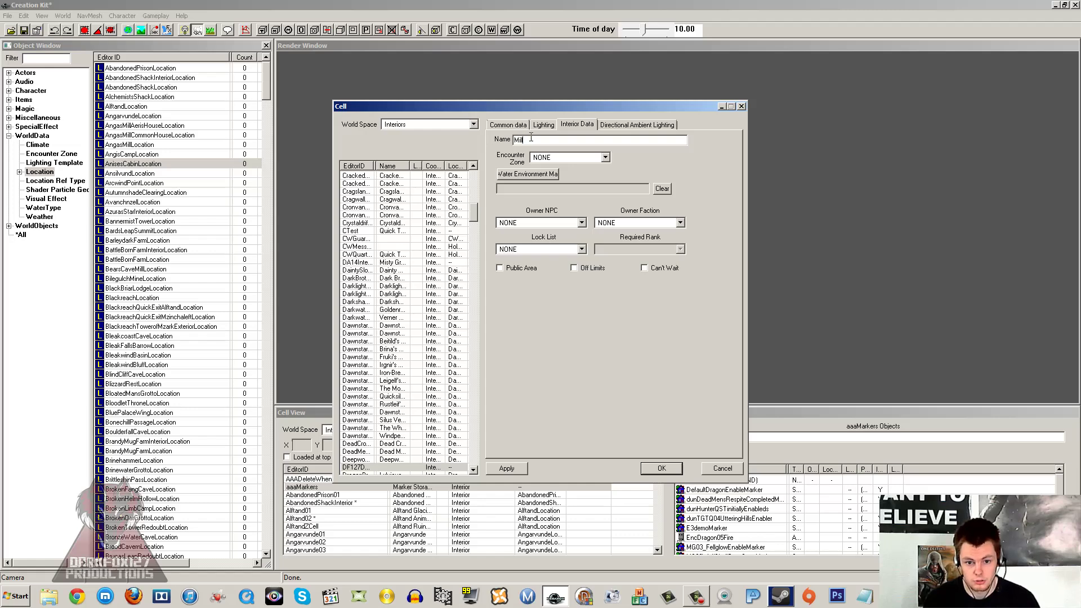
Browse the Encounter Zone choices for the new cell, leaving the setting at NONE.
click(563, 158)
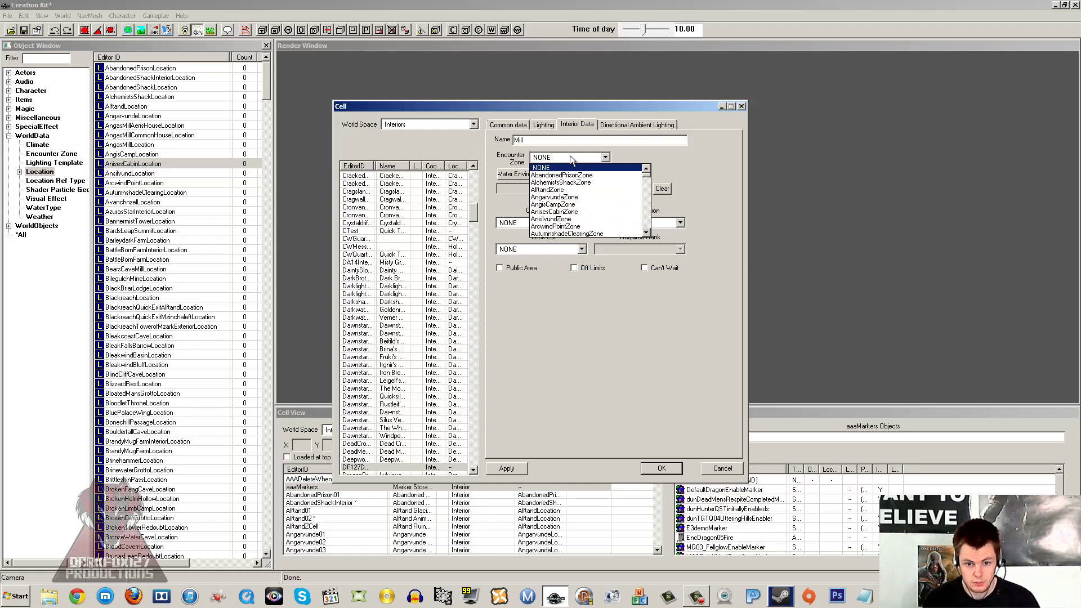
scroll(568, 173, down, 3)
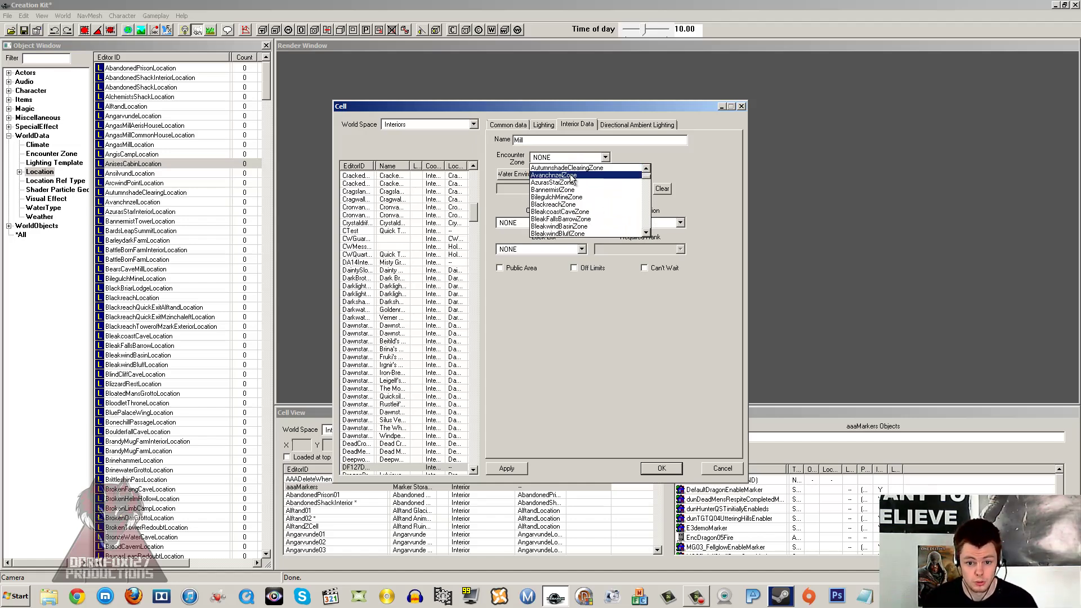
scroll(583, 167, down, 1)
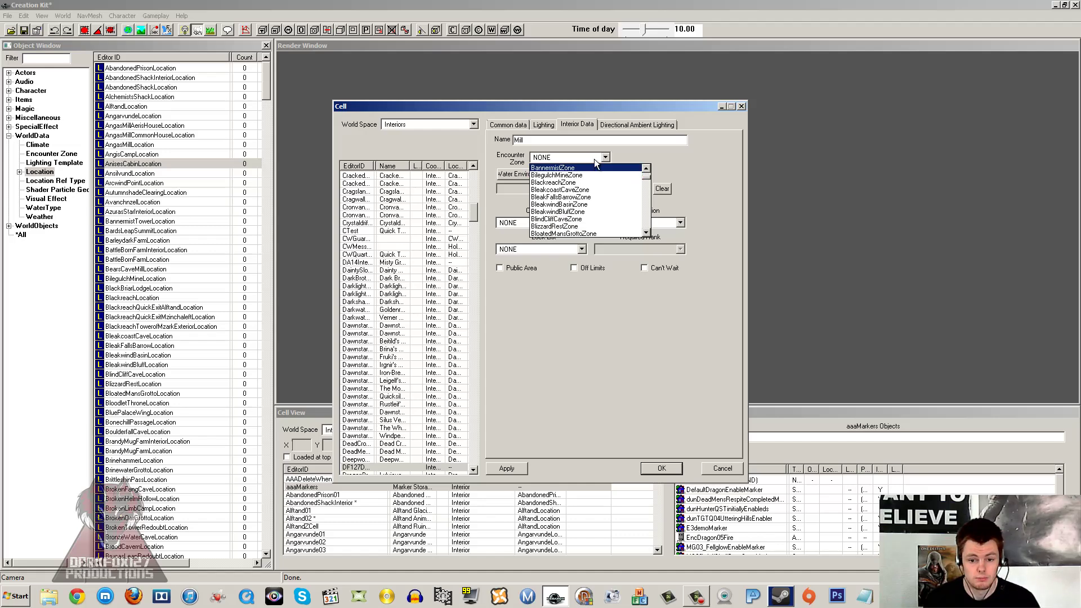
scroll(593, 174, down, 1)
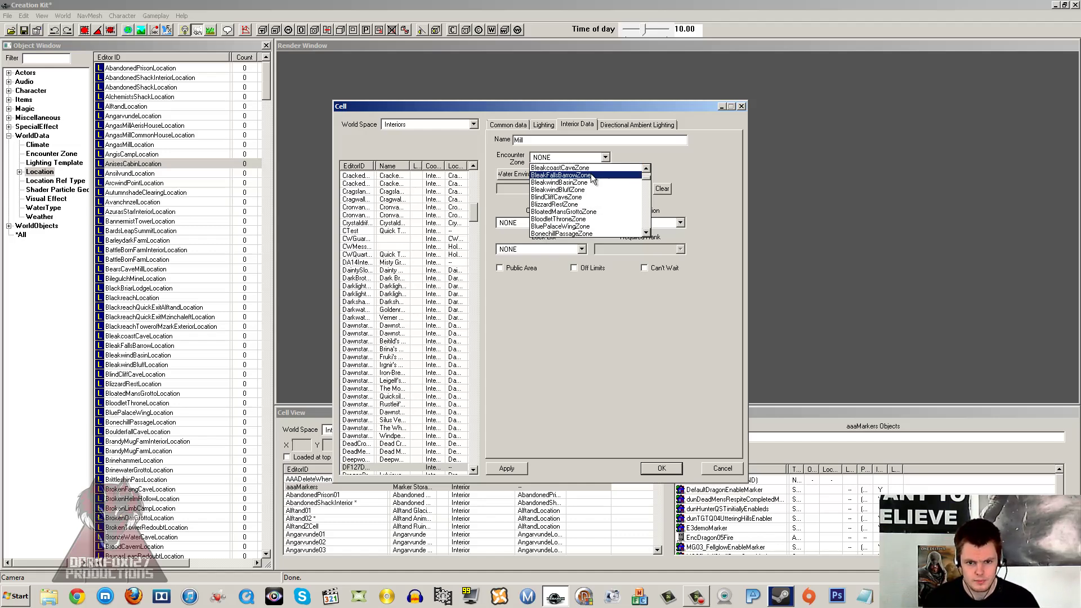
click(595, 157)
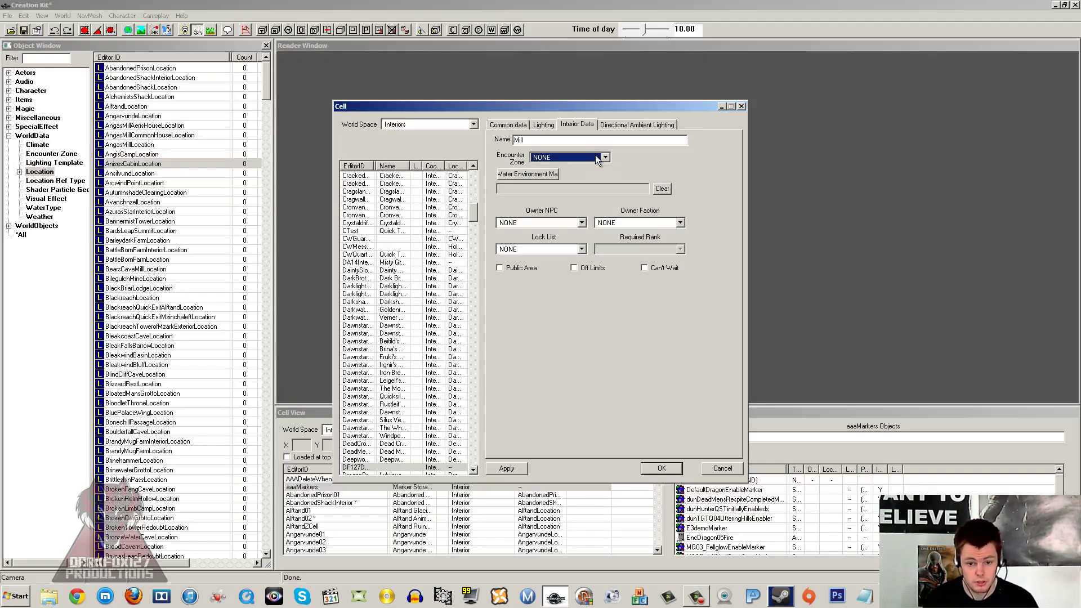
Check the Owner NPC, Owner Faction and Lock List choices for the new cell, leaving all three at NONE.
click(542, 222)
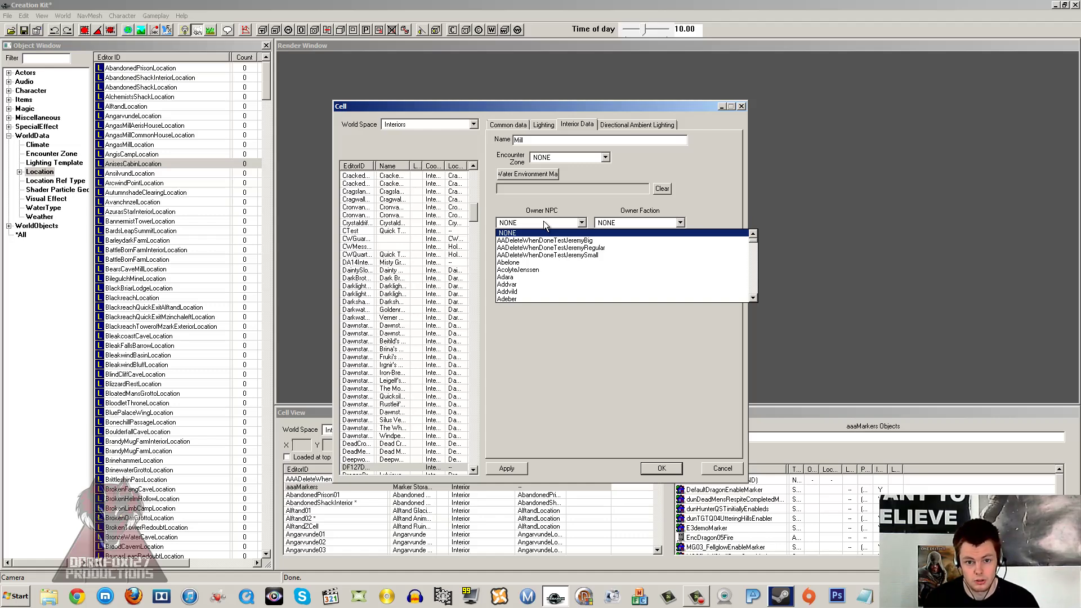
click(543, 222)
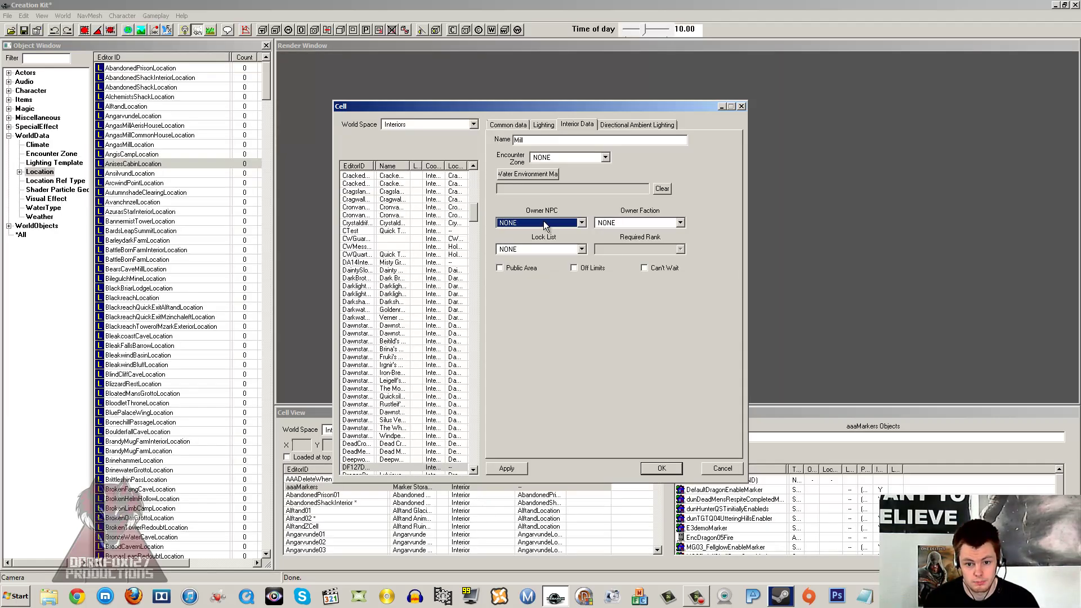
click(630, 224)
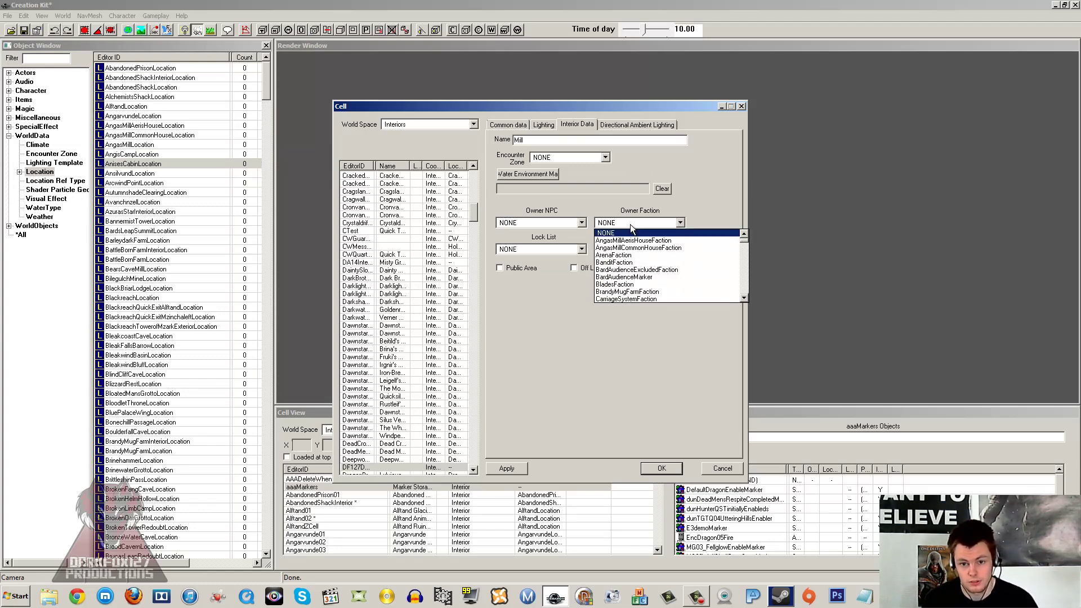
click(630, 224)
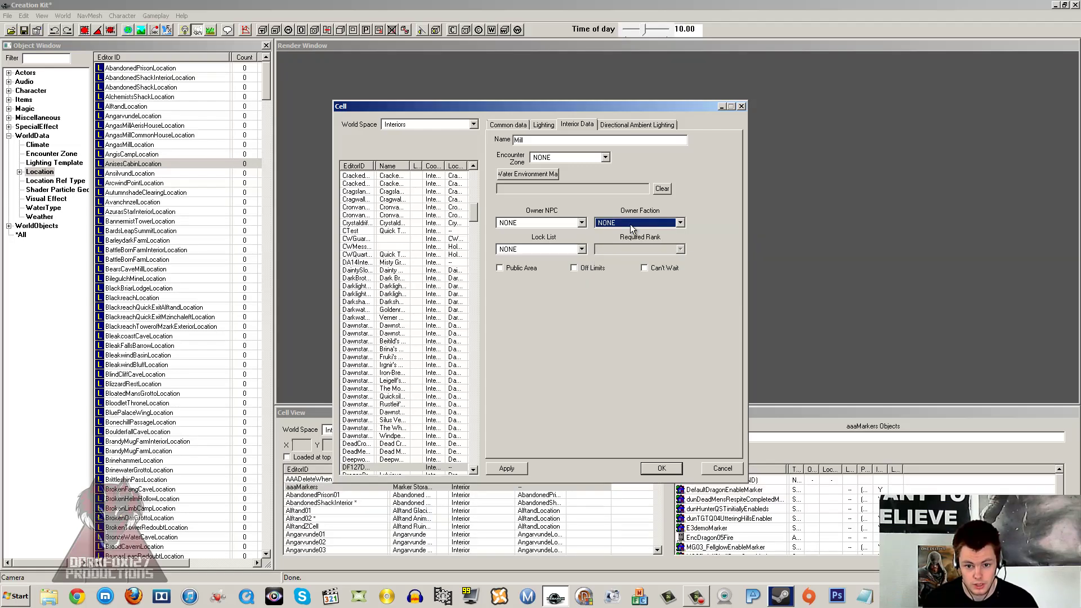
click(550, 246)
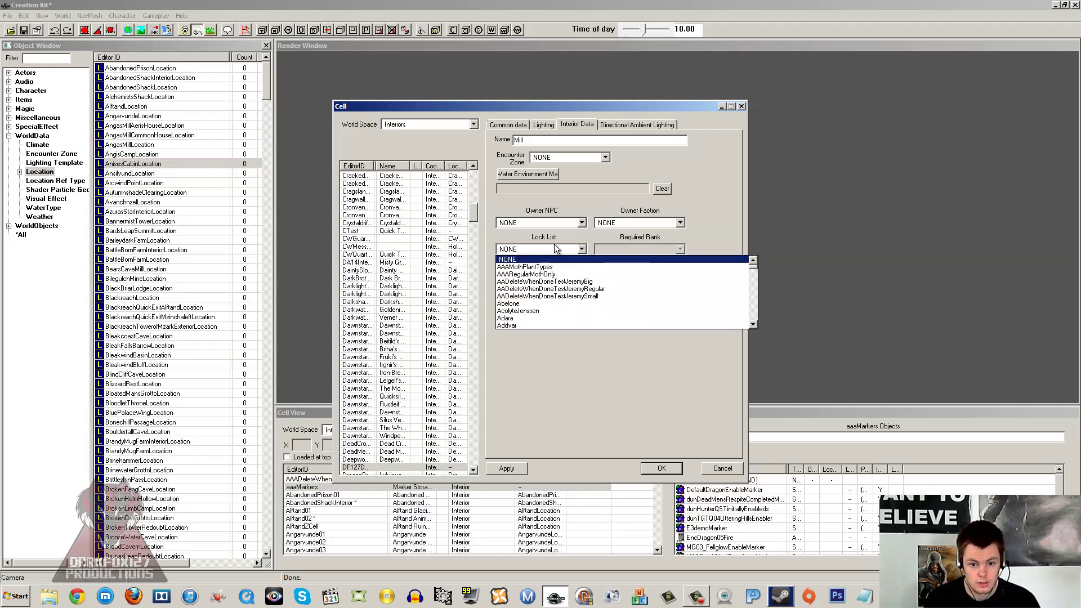
click(560, 247)
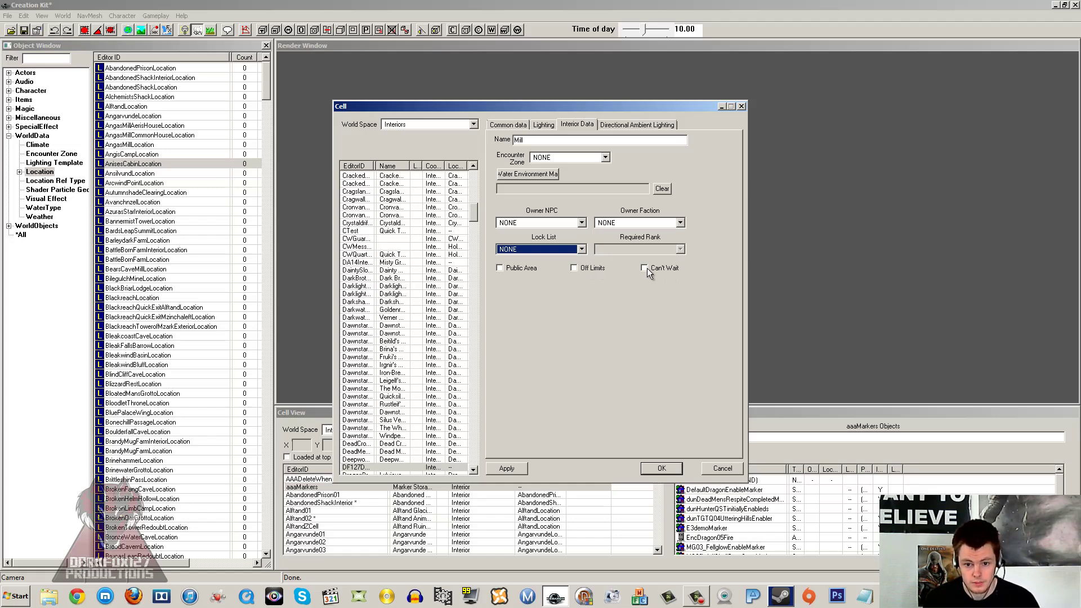
Review the new cell's directional ambient lighting and common data, and close the cell settings.
click(613, 126)
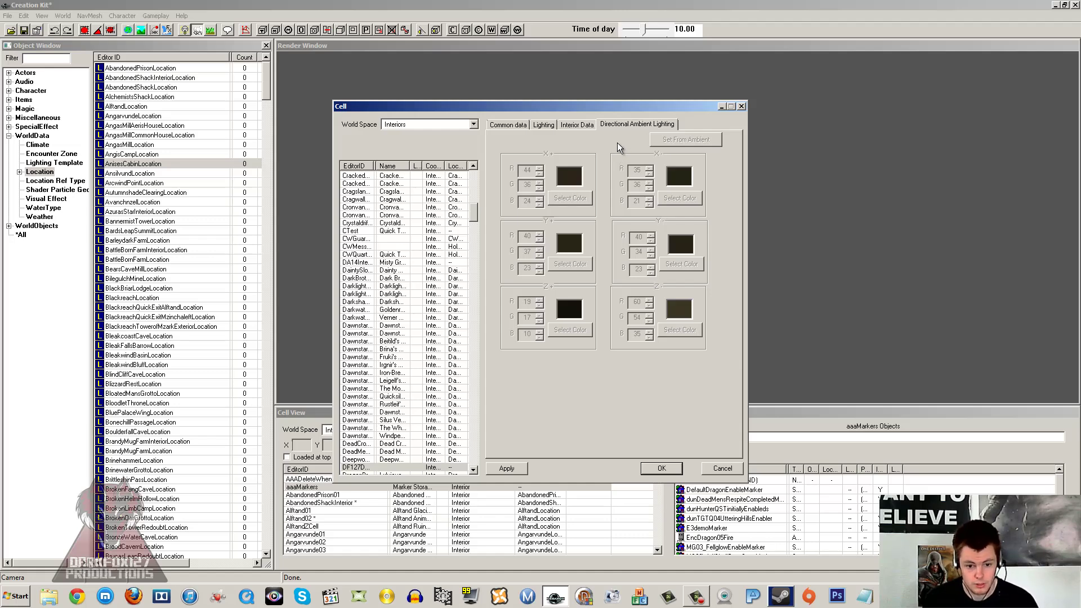
click(569, 124)
click(504, 124)
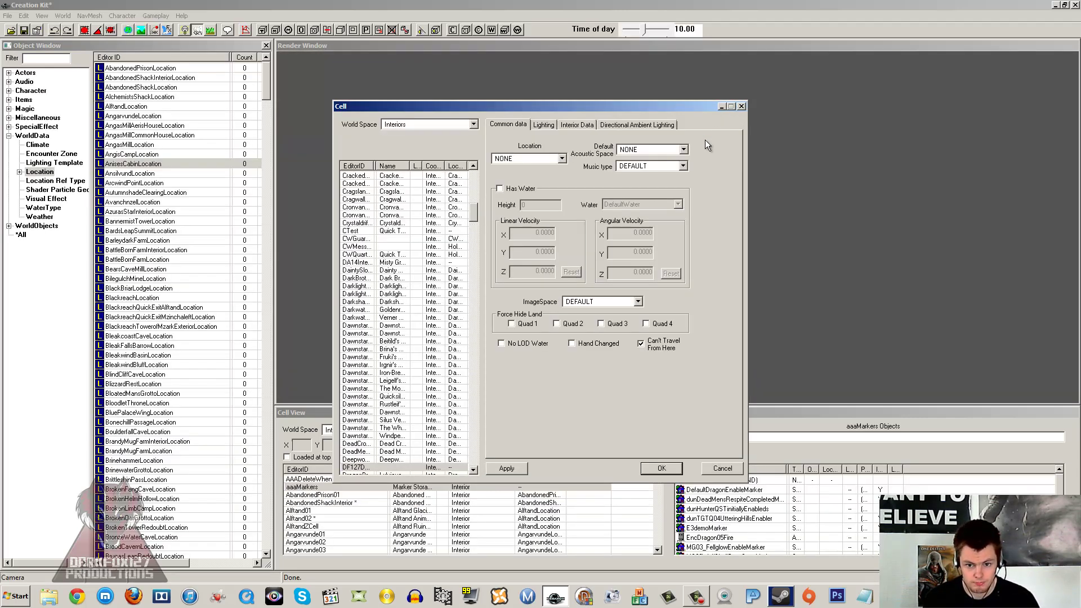
click(741, 107)
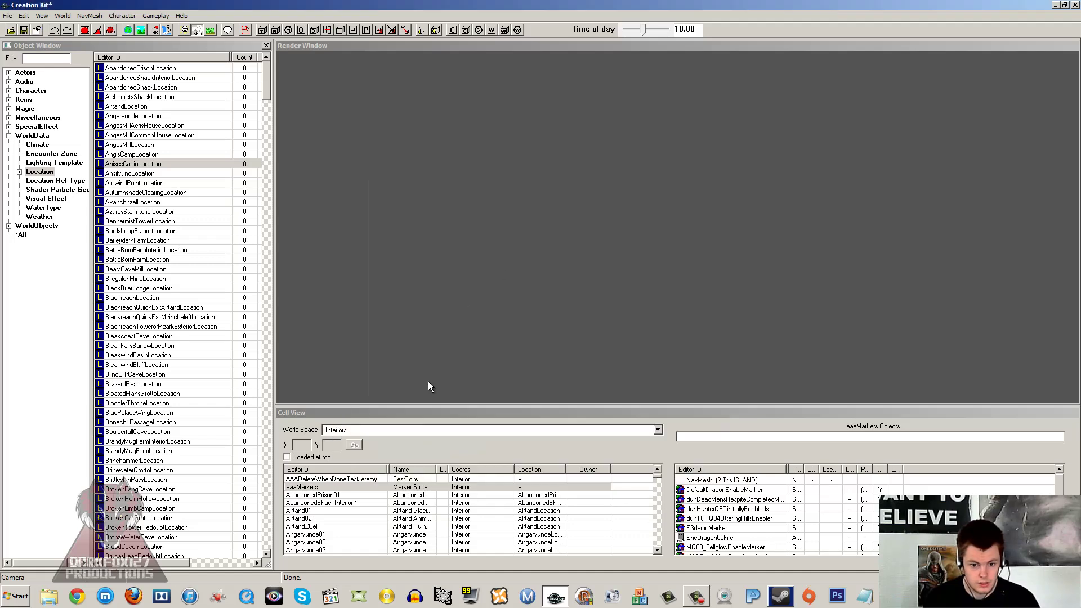
Keep the Interiors world space and load the interior cell Alftand01 for viewing, ignoring the assertions and accepting all warnings.
click(392, 431)
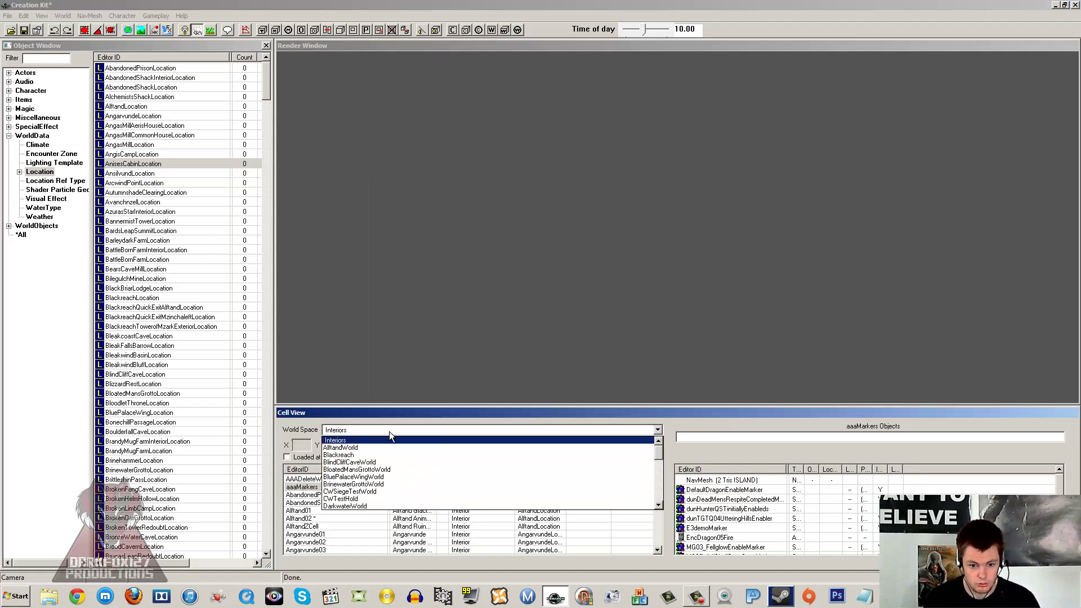
click(390, 431)
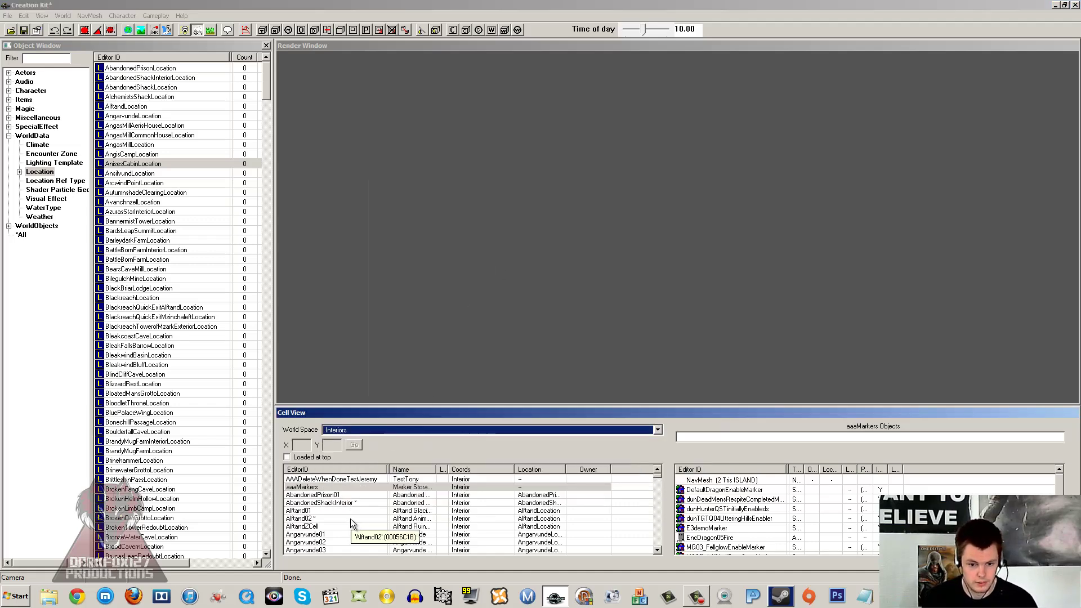
click(350, 518)
double_click(316, 510)
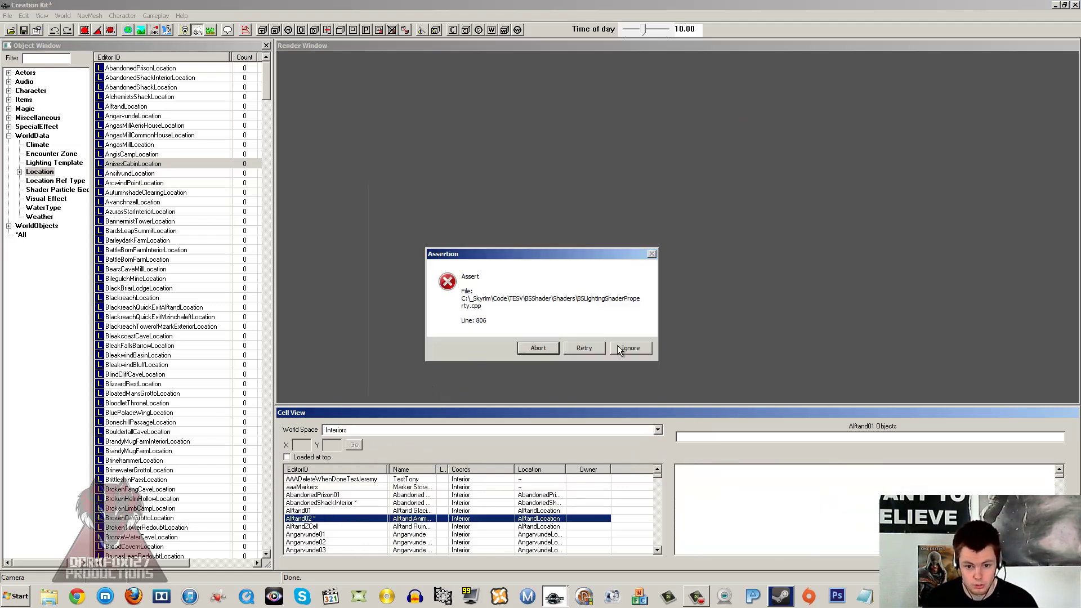
click(618, 347)
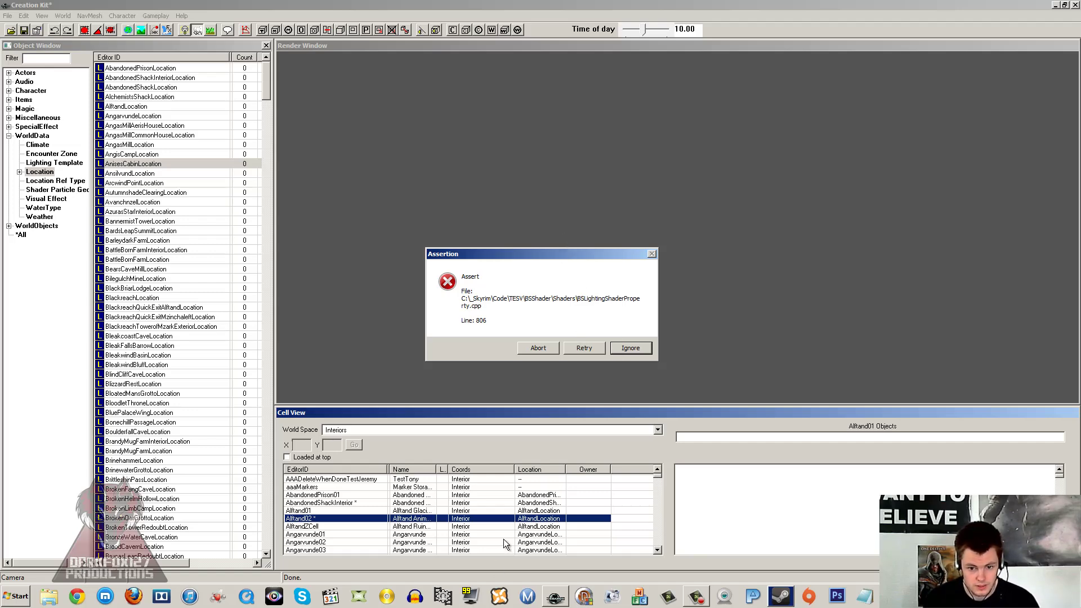
key(Return)
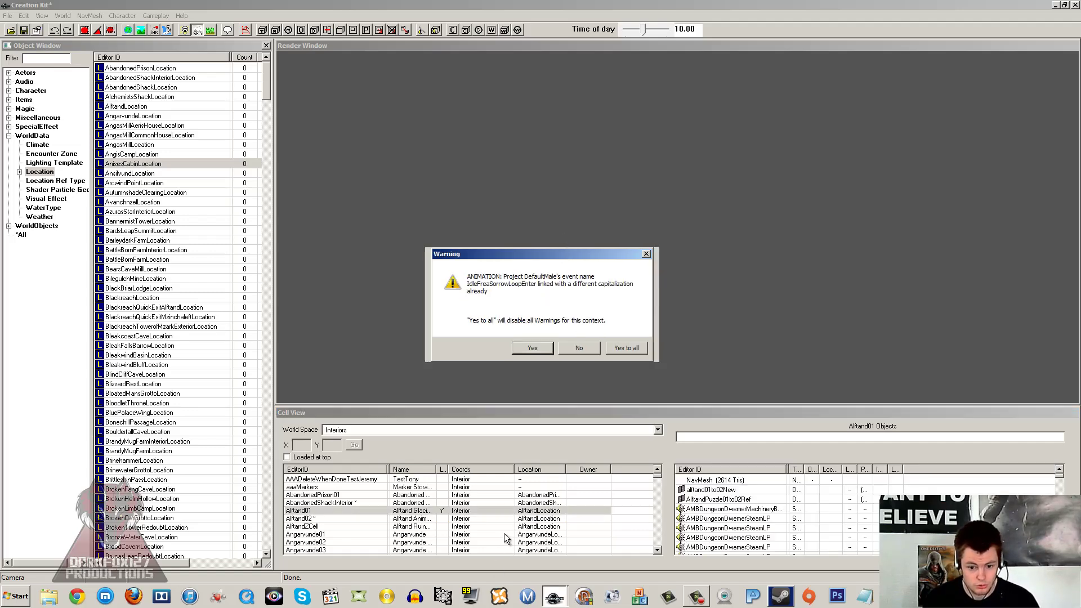
click(623, 349)
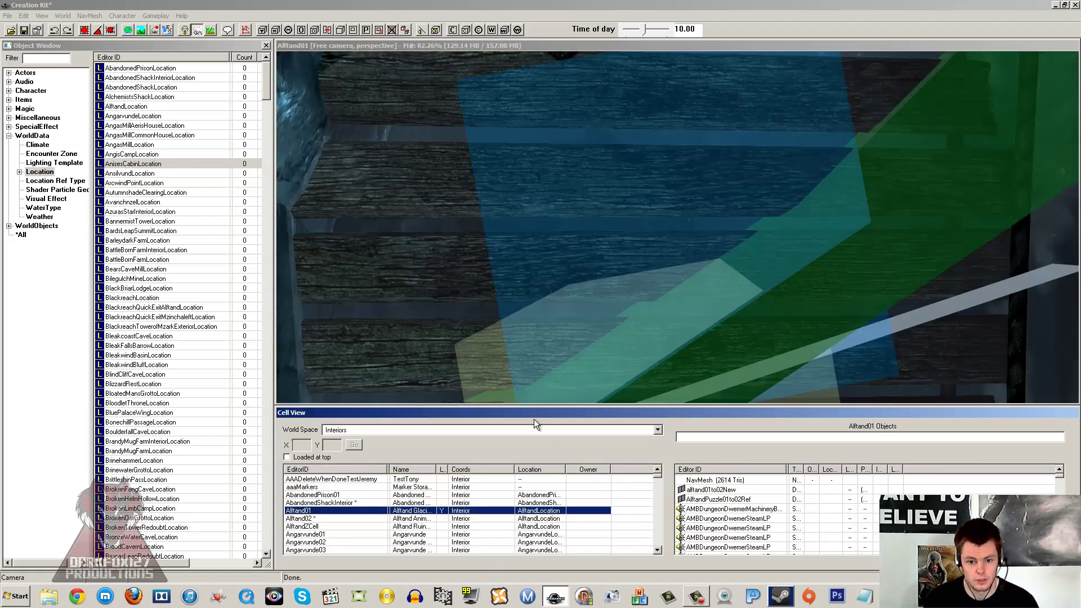
Inspect the loaded Alftand01 interior from different camera angles.
click(591, 299)
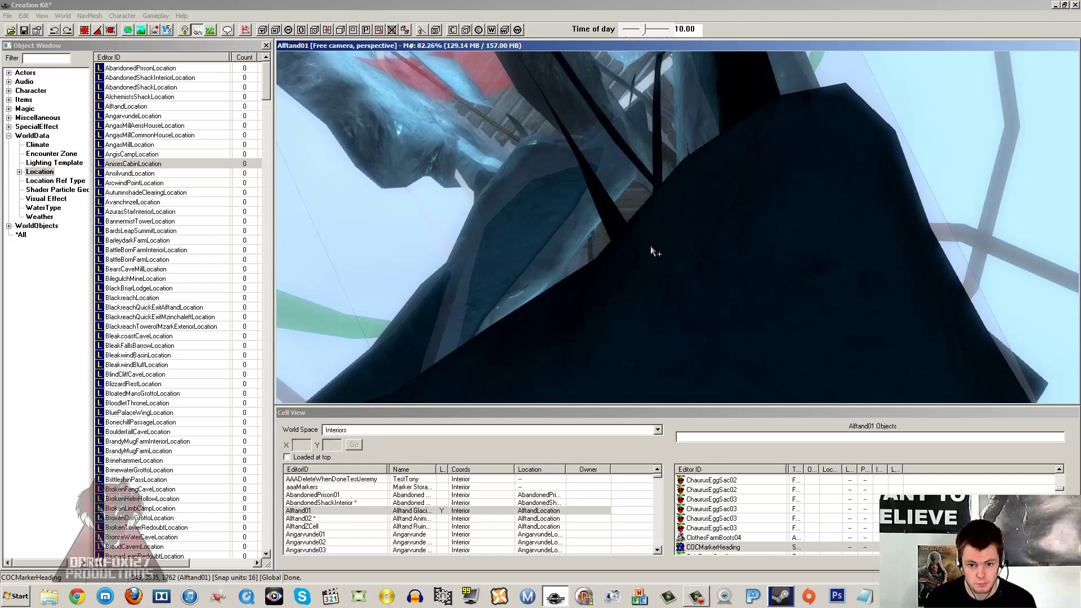
mouse_move(652, 251)
middle_down()
mouse_move(569, 295)
mouse_move(701, 198)
mouse_move(610, 164)
mouse_move(595, 181)
mouse_move(586, 163)
mouse_move(613, 184)
mouse_move(529, 186)
mouse_move(642, 183)
mouse_move(626, 205)
mouse_move(552, 231)
mouse_move(633, 178)
mouse_move(542, 166)
mouse_move(566, 194)
mouse_move(642, 212)
middle_up()
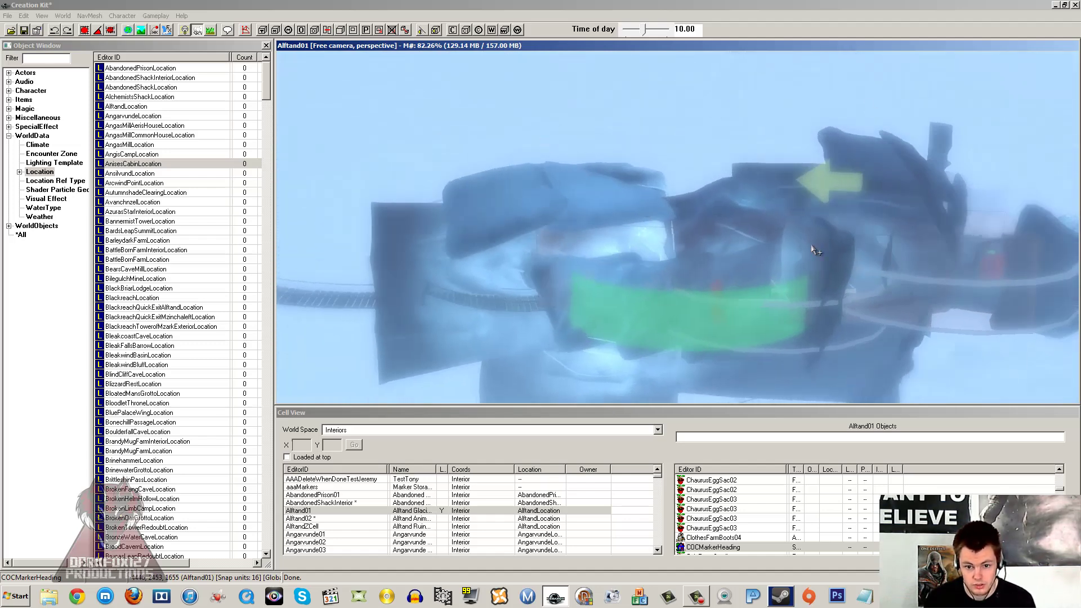
shift+middle_drag(608, 268, 555, 251)
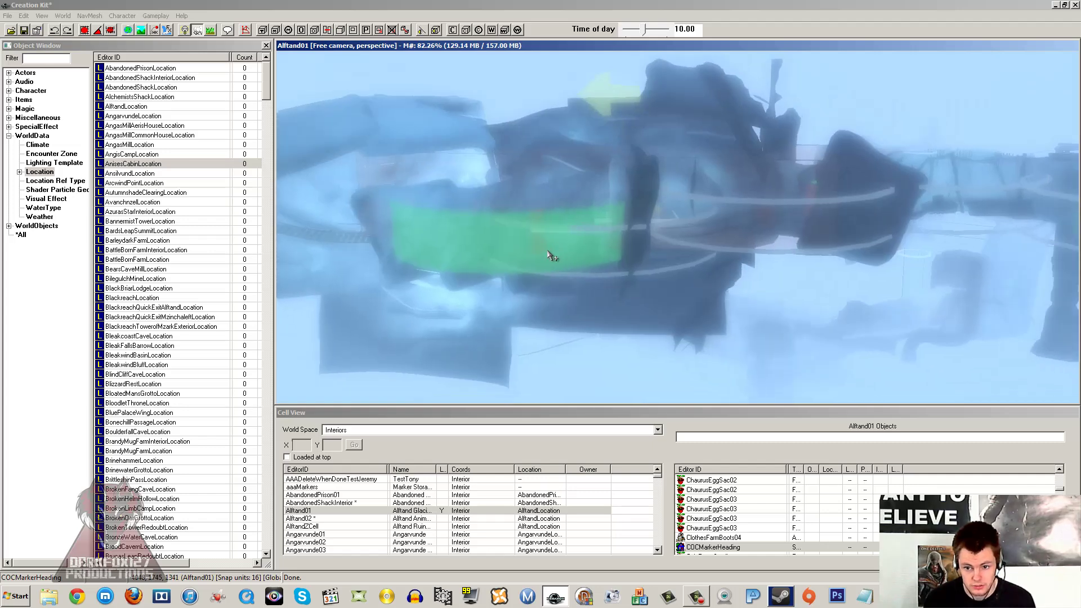
Select the interior cell AlftandZCell, and switch the cell list to the Tamriel world space.
click(359, 526)
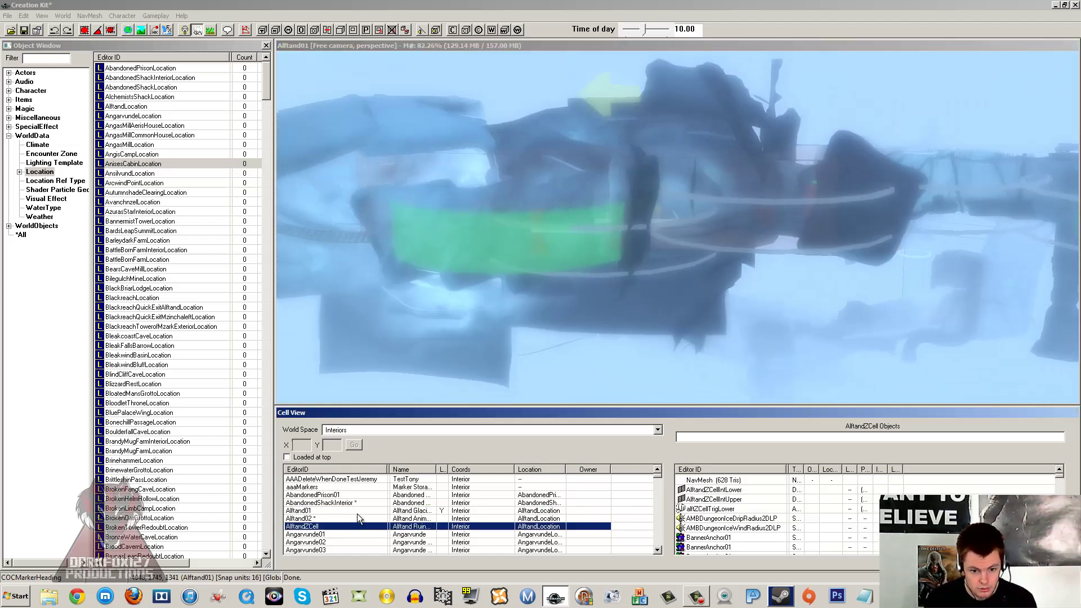
click(379, 429)
key(t)
key(Return)
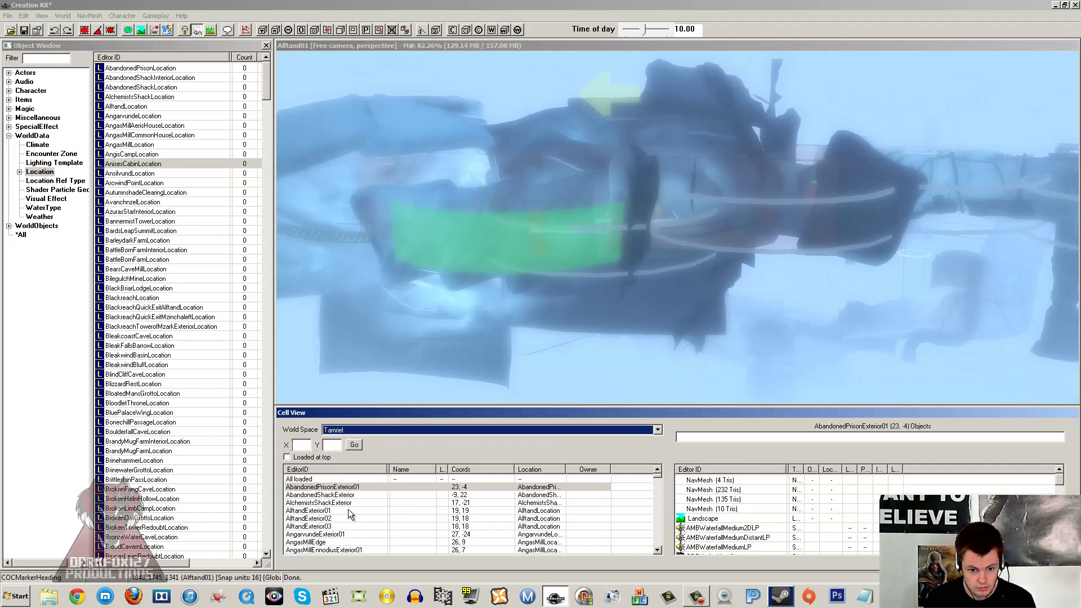
Open the settings of the exterior cell AlftandExterior01, review its common data, and close them.
right_click(348, 509)
click(371, 523)
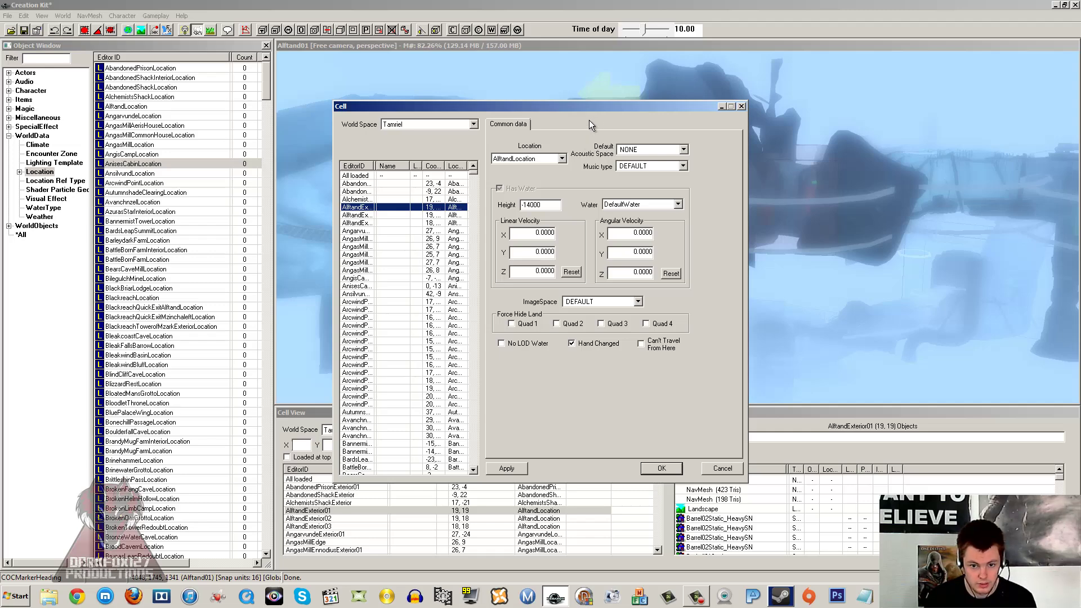
click(742, 107)
Open the world space settings, examine several entries including CWTestHold, and close them.
click(63, 16)
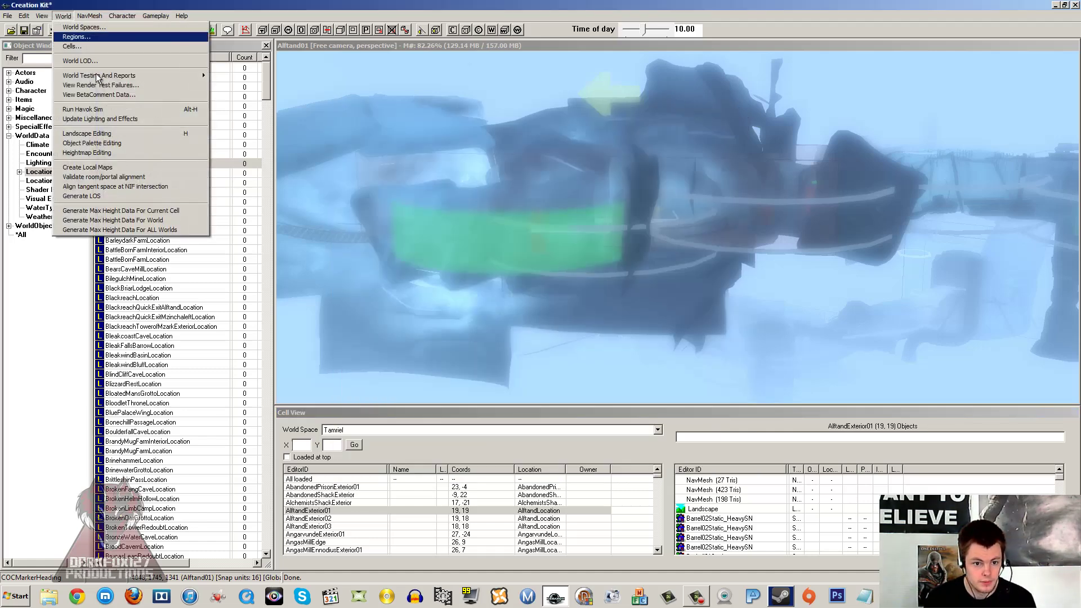
click(83, 27)
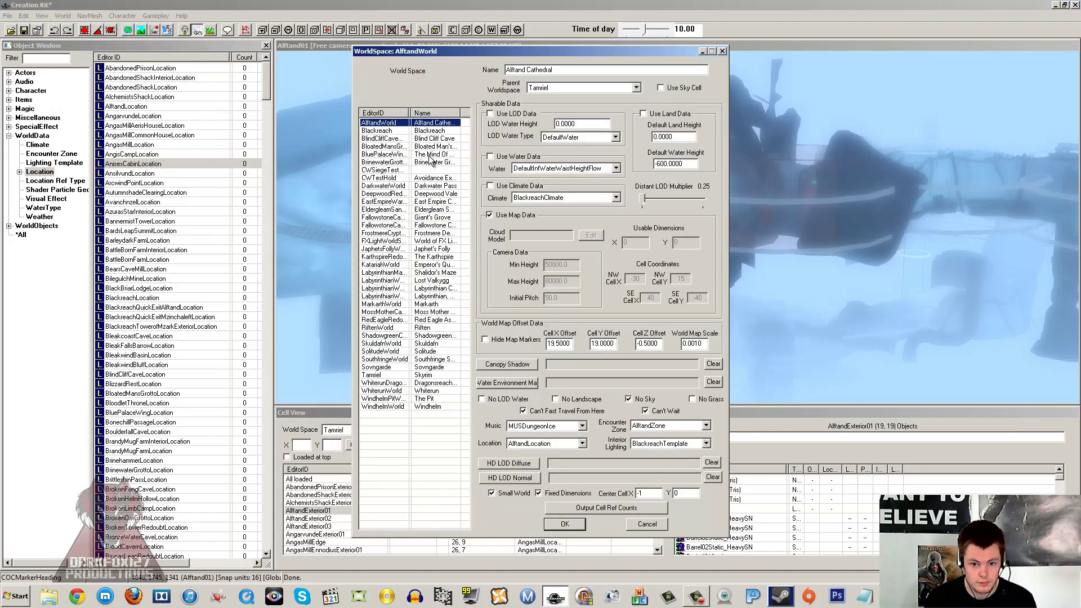
click(419, 146)
click(415, 178)
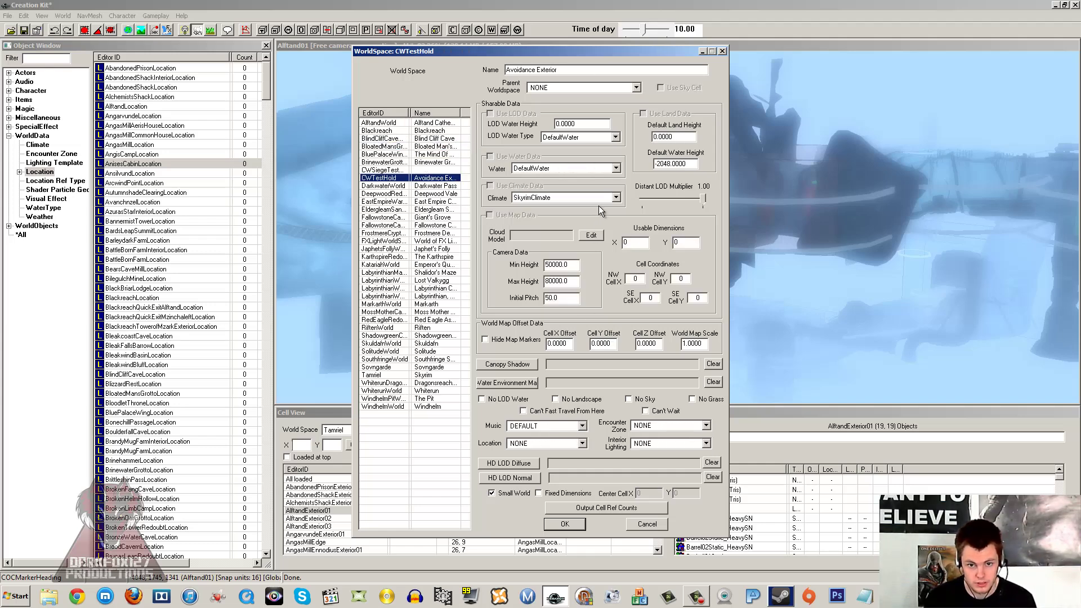
click(722, 52)
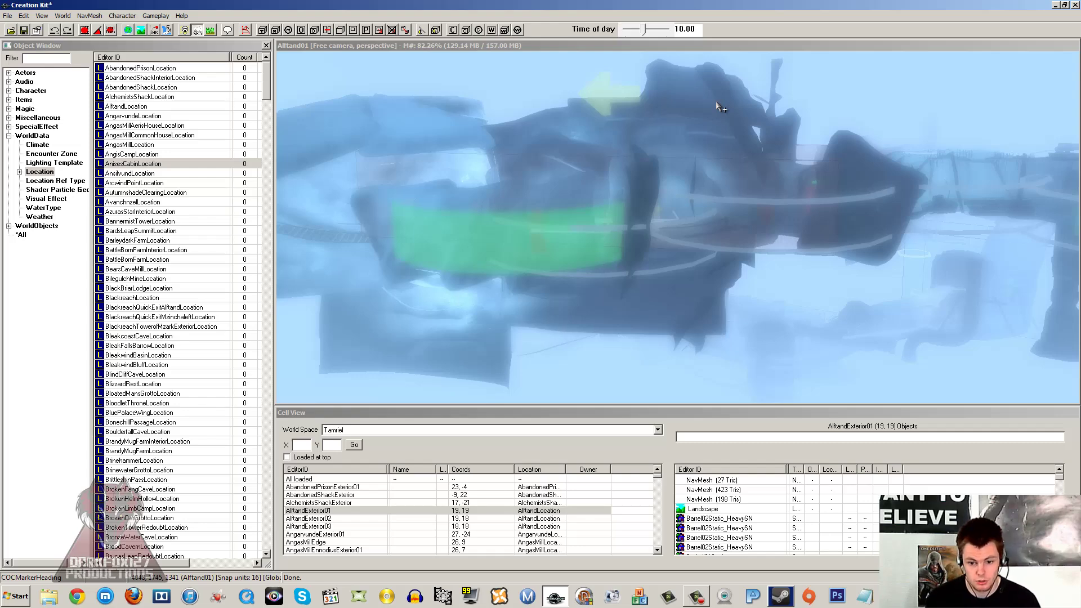
Look through the list of objects placed in AlftandExterior01, including Landscape and FrozenCorpse04.
click(810, 509)
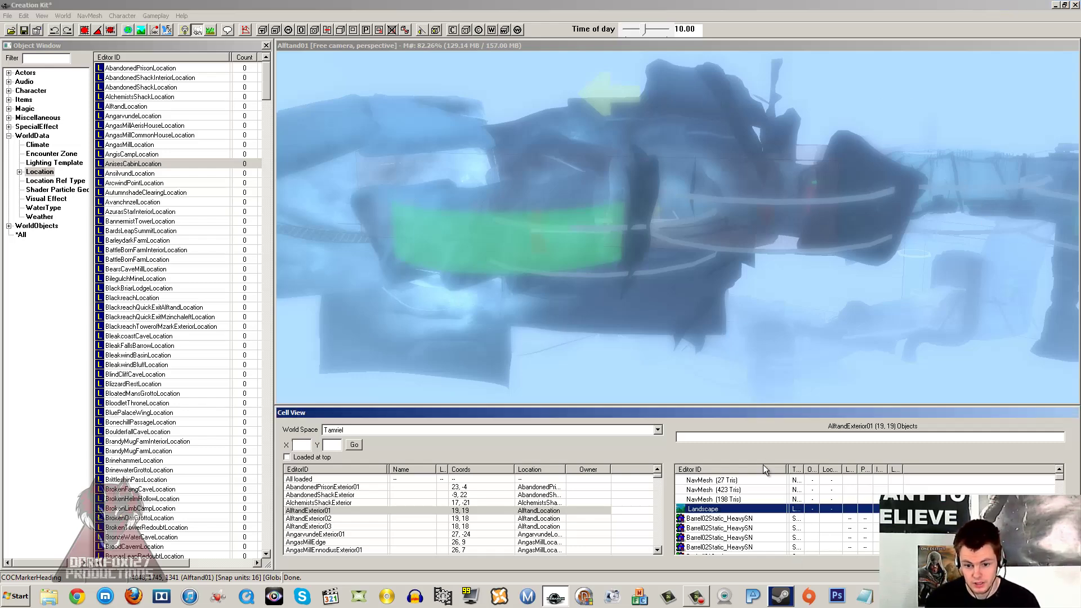
scroll(827, 513, down, 10)
click(830, 509)
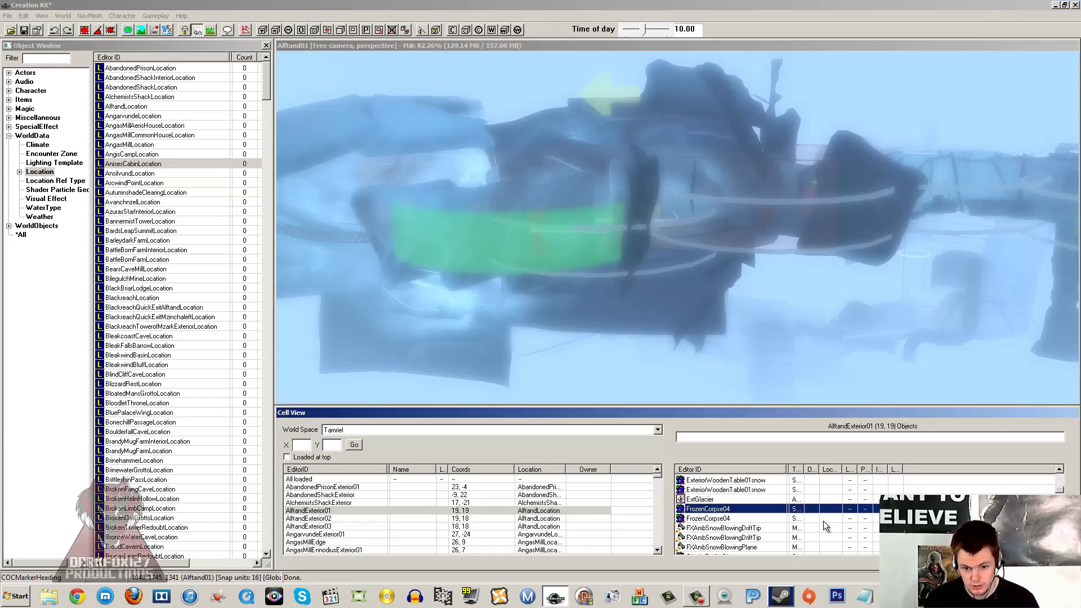
scroll(824, 525, down, 2)
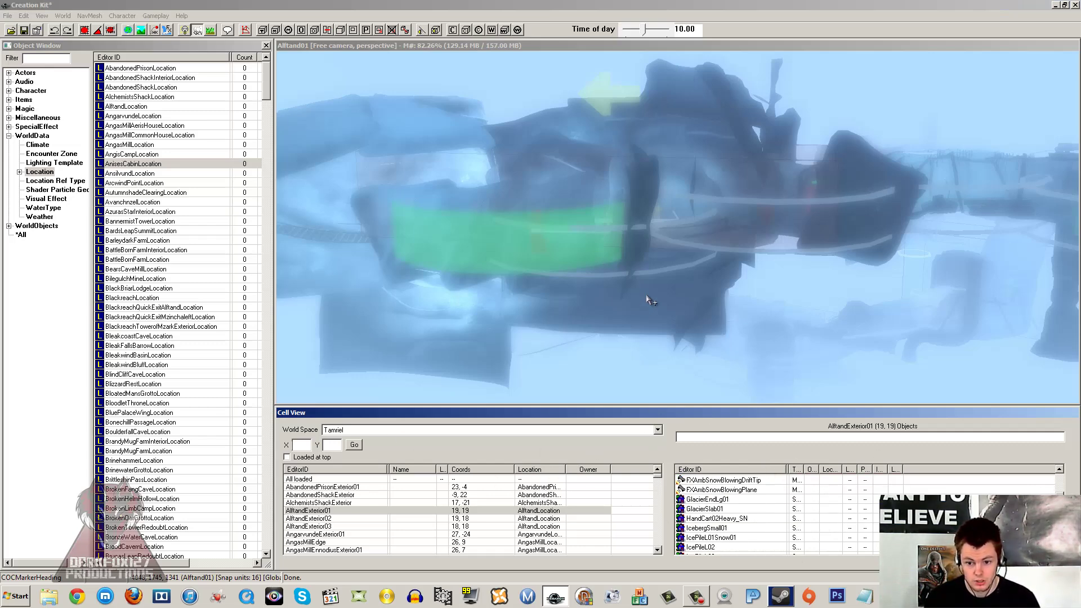
Check the X and Y coordinate fields for exterior cells, and select AbandonedShackExterior to compare its coordinates in the Tamriel list.
click(296, 445)
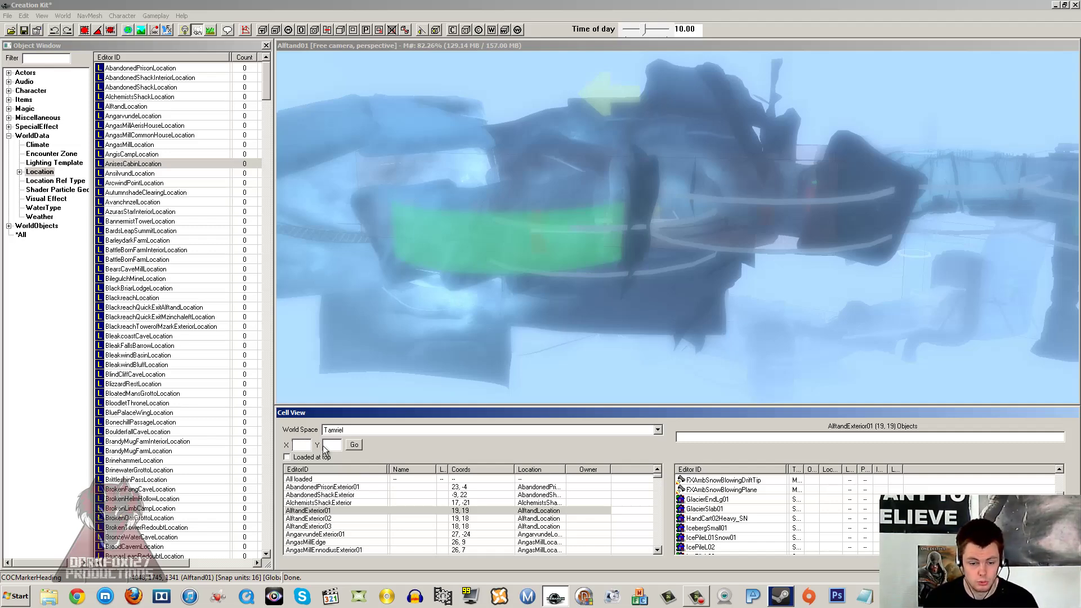
click(328, 446)
click(299, 446)
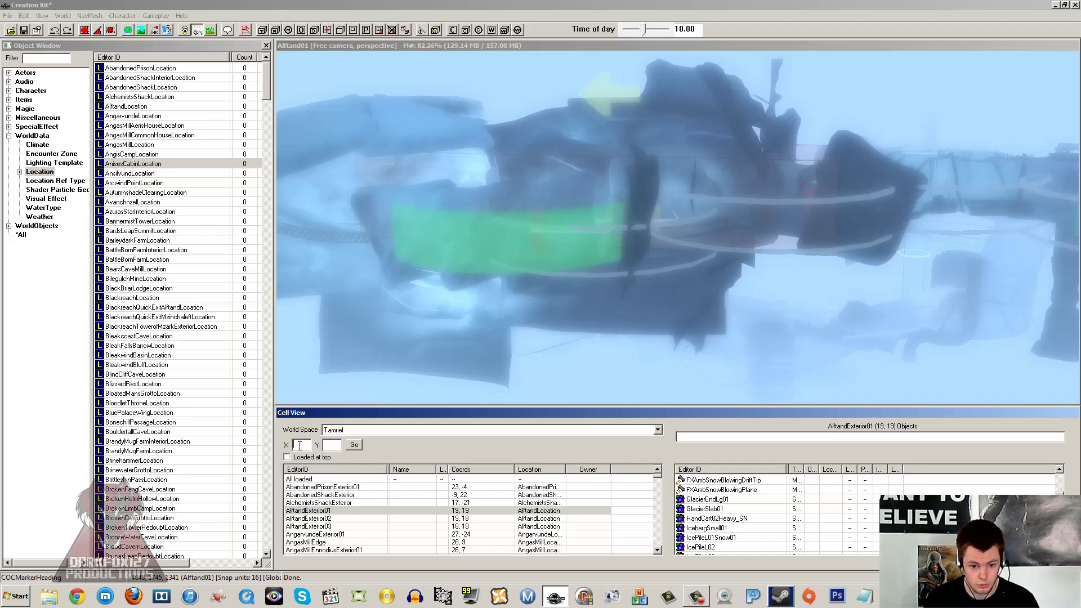
click(328, 446)
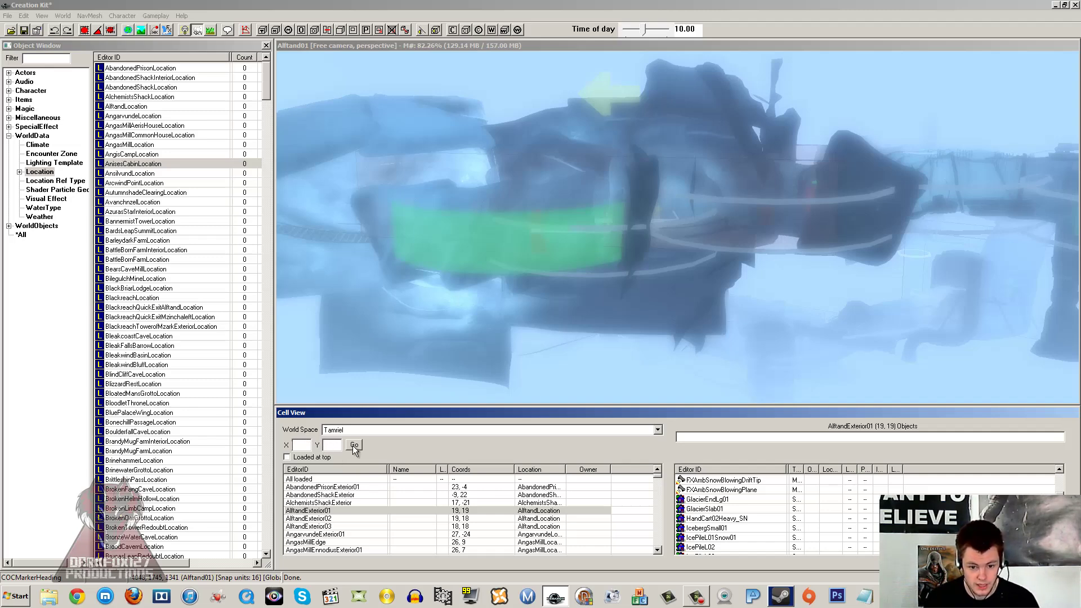
click(506, 495)
scroll(506, 499, down, 1)
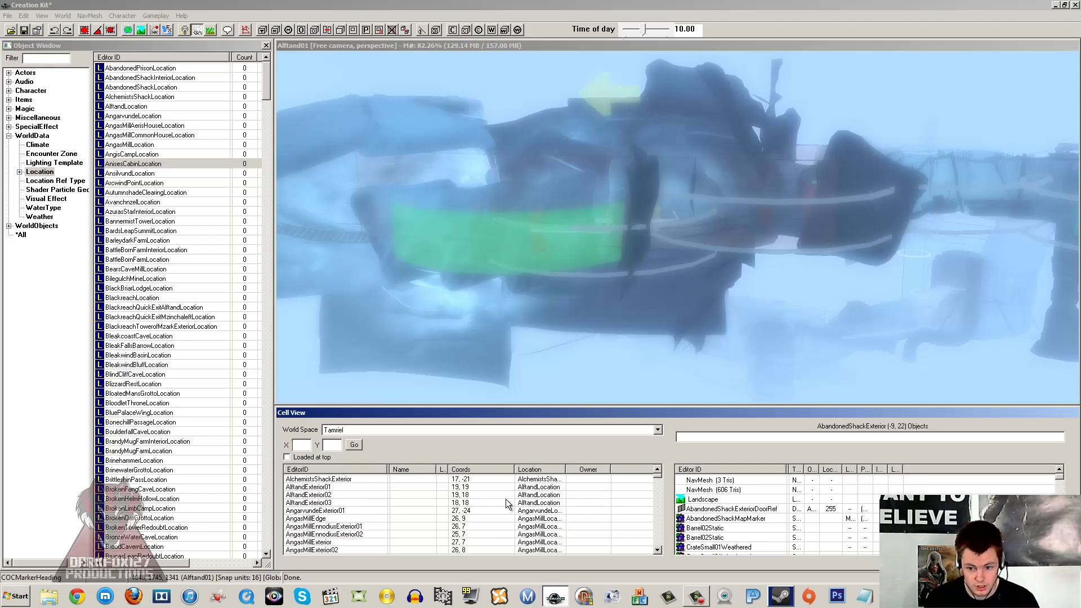
scroll(506, 498, up, 1)
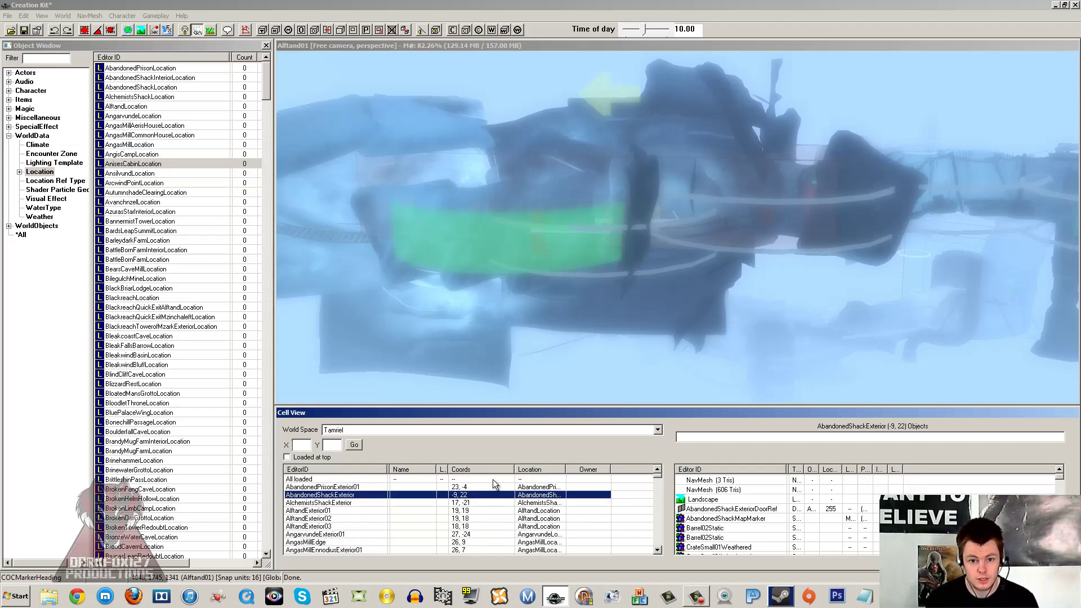